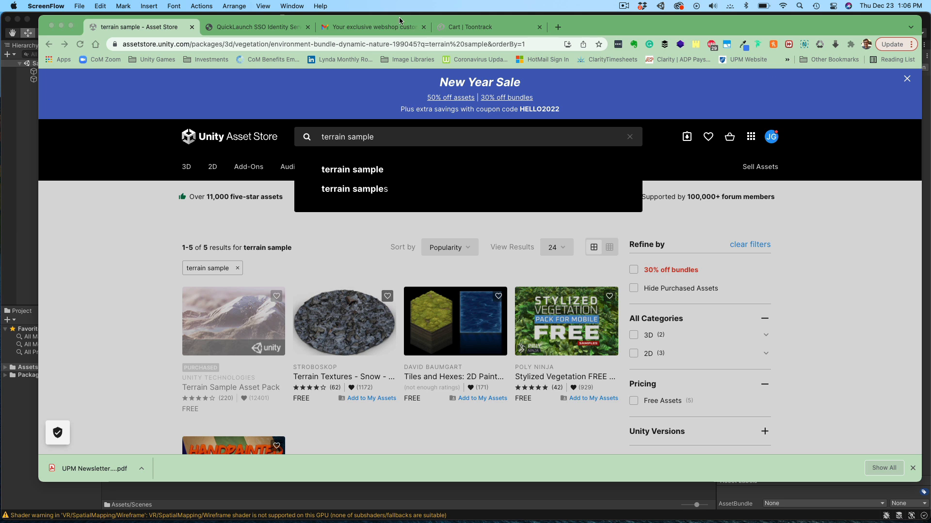
- Search My Assets for 'sample' and start importing the Terrain Sample Asset Pack
{"action": "left_click", "coordinate": [52, 26]}
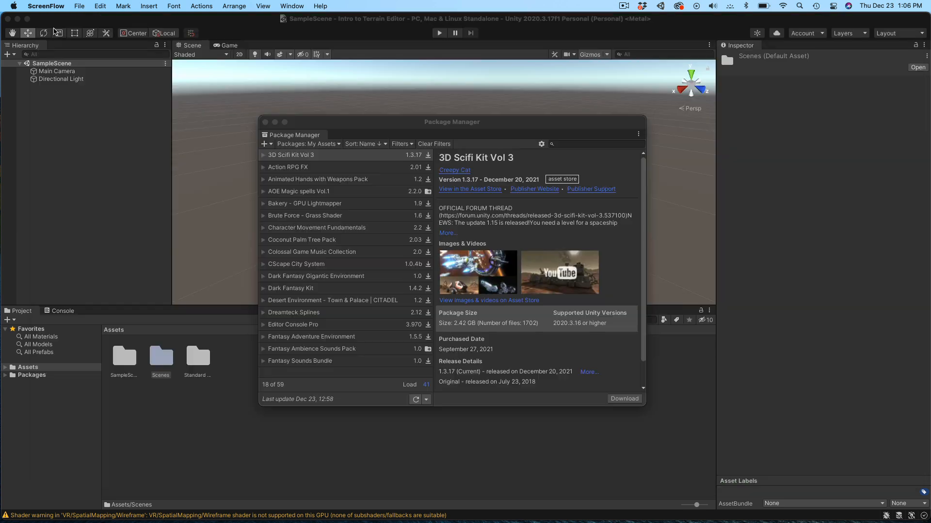
{"action": "left_click_drag", "start_coordinate": [351, 119], "coordinate": [393, 79]}
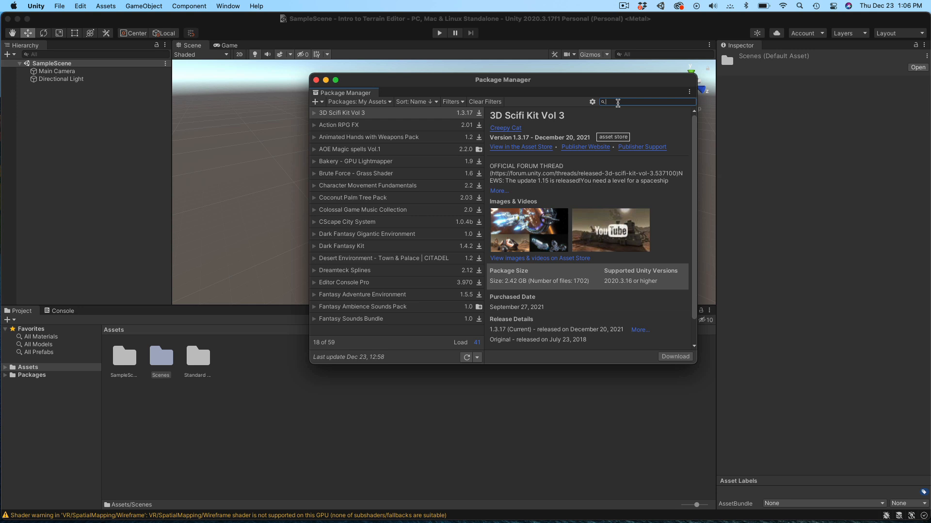
{"action": "type", "text": "ple"}
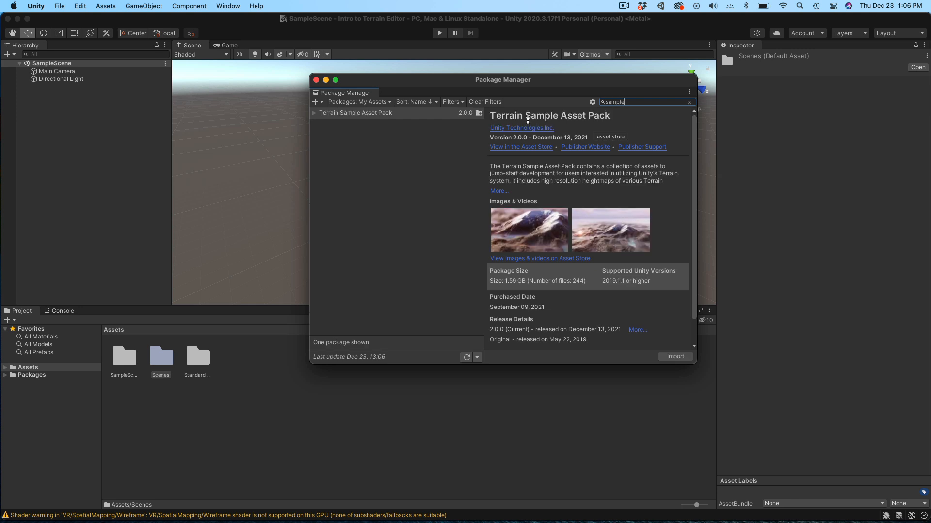
{"action": "left_click", "coordinate": [667, 355]}
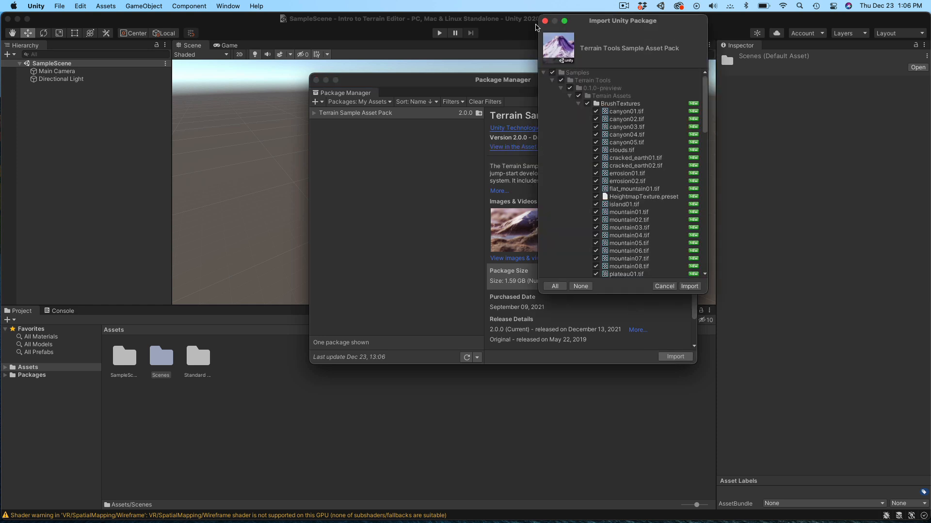
- Import all listed Terrain Sample Asset Pack files into a Samples folder, then close Package Manager
{"action": "left_click_drag", "start_coordinate": [581, 25], "coordinate": [356, 35]}
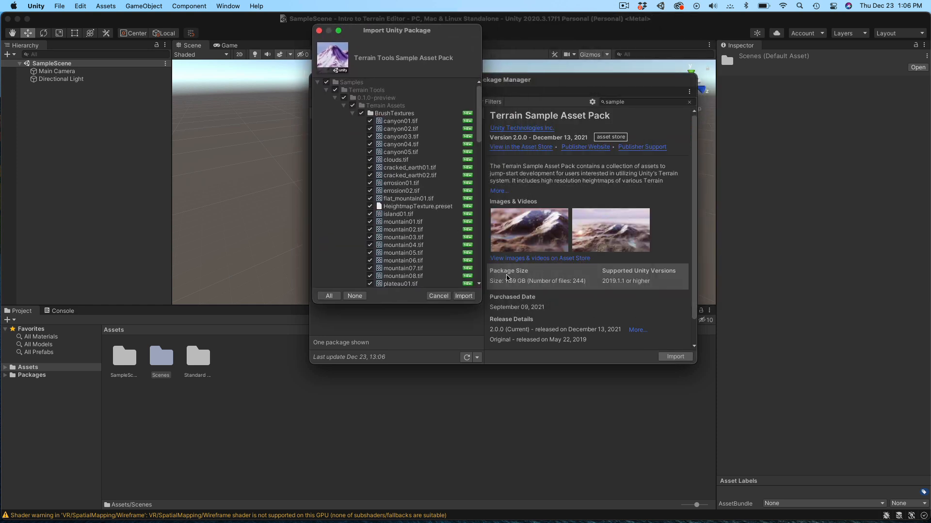
{"action": "left_click_drag", "start_coordinate": [476, 302], "coordinate": [524, 356]}
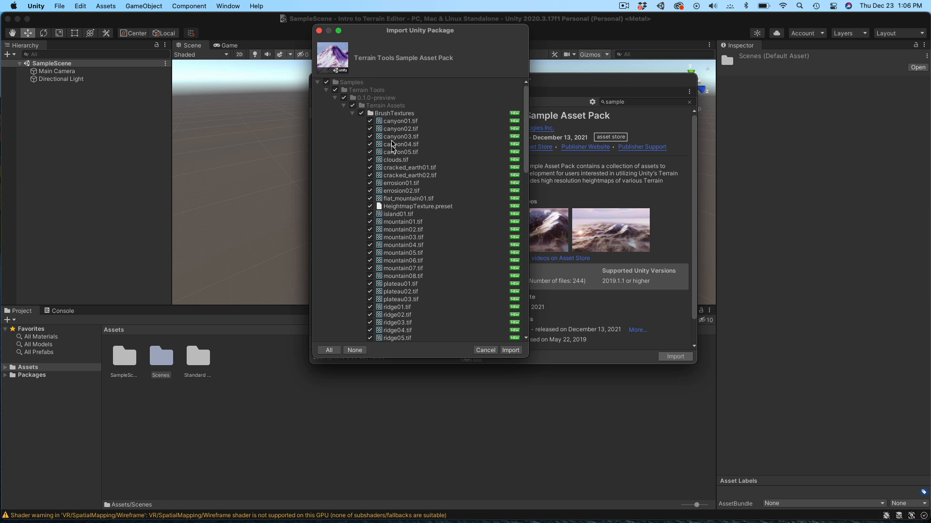
{"action": "left_click", "coordinate": [510, 350]}
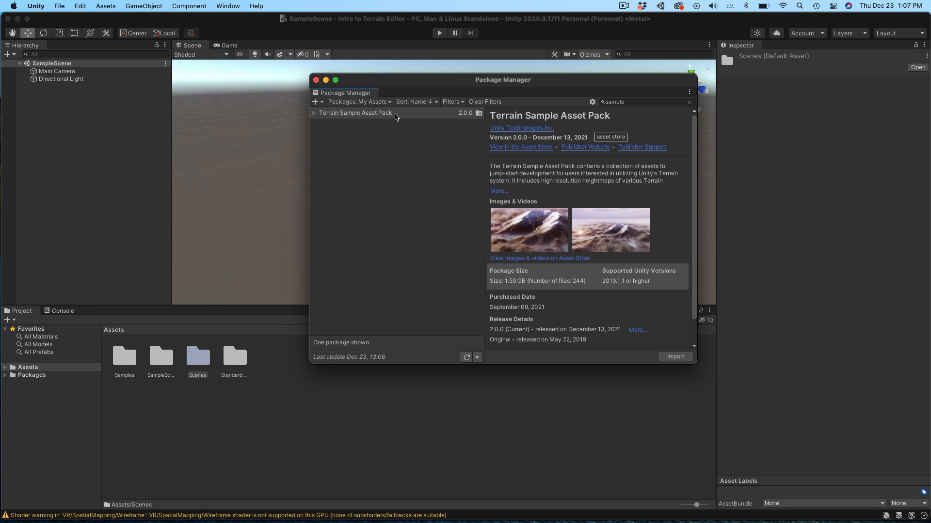
{"action": "left_click", "coordinate": [315, 80]}
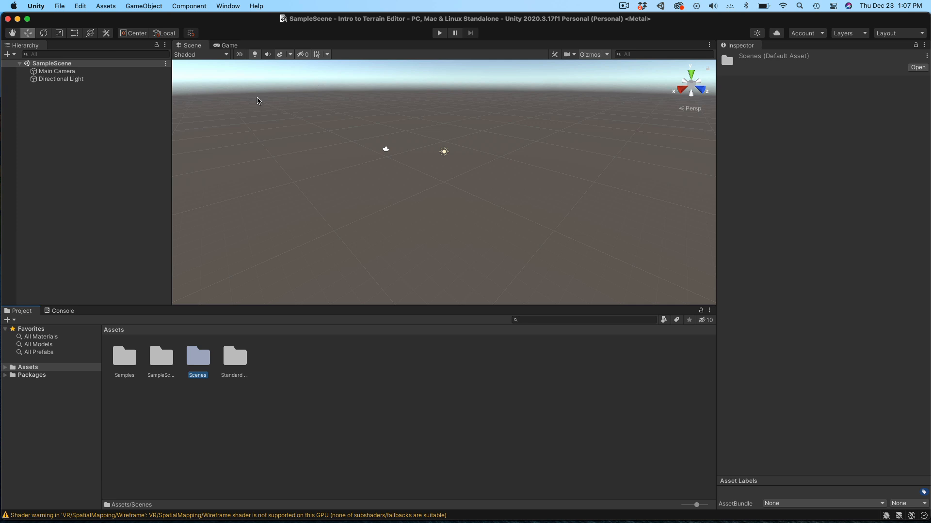
- Add a Terrain object to SampleScene through the Hierarchy's 3D Object menu
{"action": "right_click", "coordinate": [83, 138]}
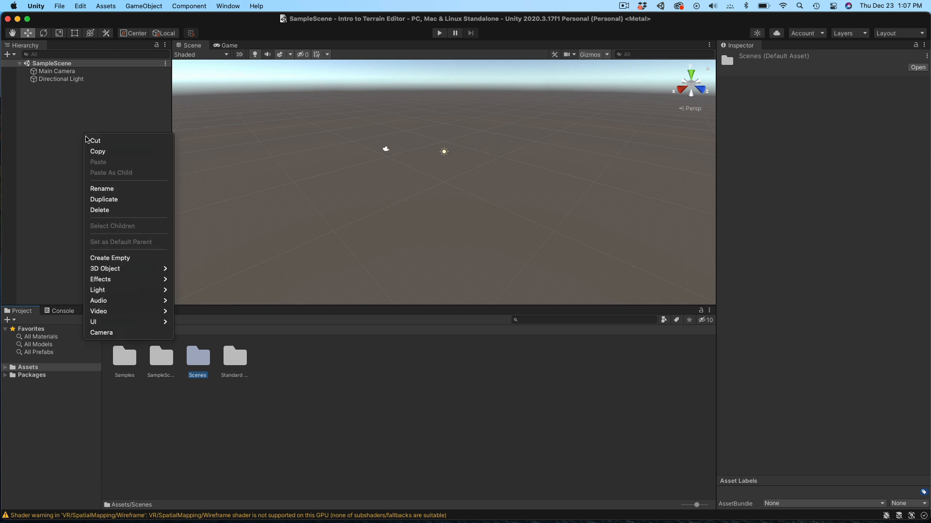
{"action": "mouse_move", "coordinate": [148, 271]}
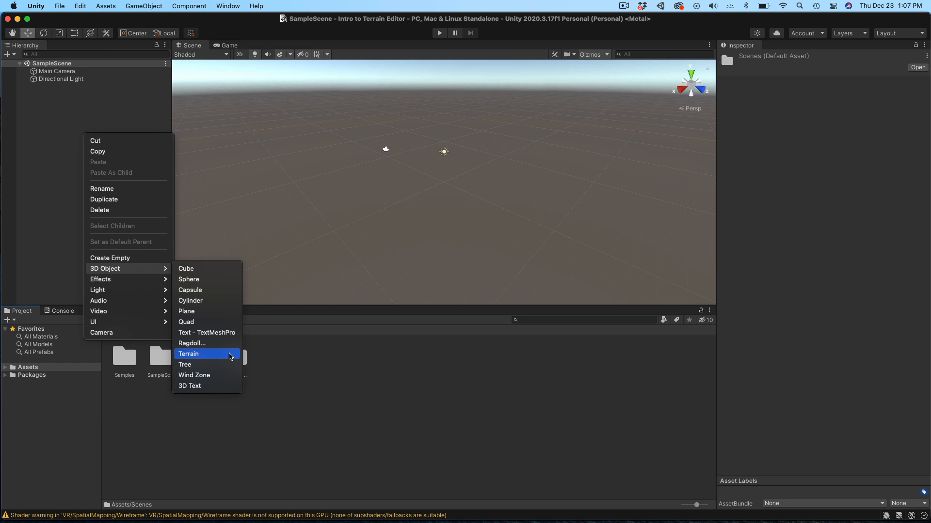
{"action": "left_click", "coordinate": [230, 354]}
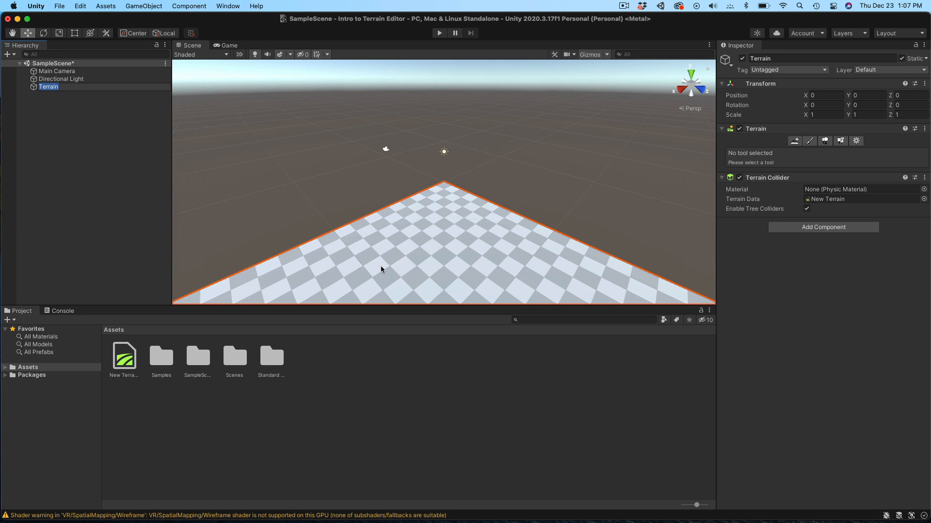
- Zoom out and orbit the Scene view until the new terrain fills the view
{"action": "scroll", "coordinate": [382, 270], "scroll_direction": "down", "scroll_amount": 10}
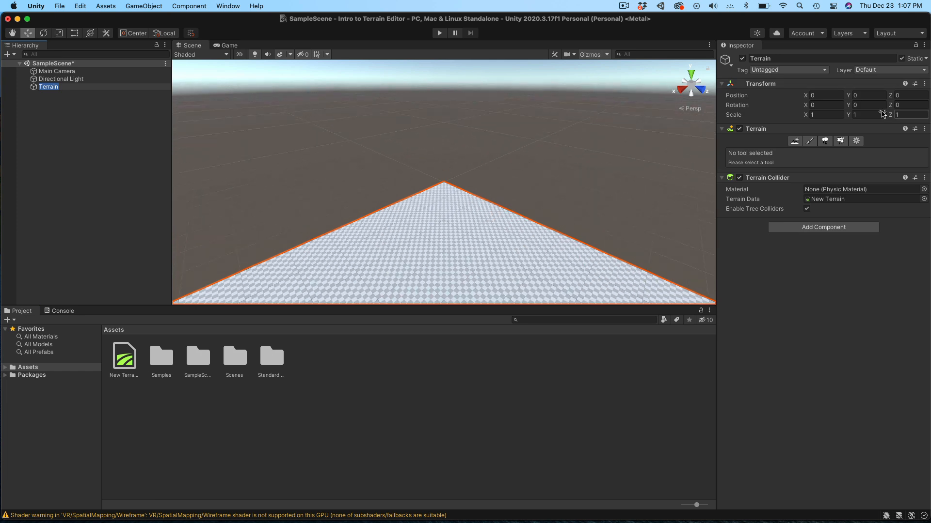
{"action": "left_click_drag", "start_coordinate": [572, 245], "coordinate": [496, 241], "text": "alt"}
{"action": "right_click_drag", "start_coordinate": [496, 241], "coordinate": [152, 267]}
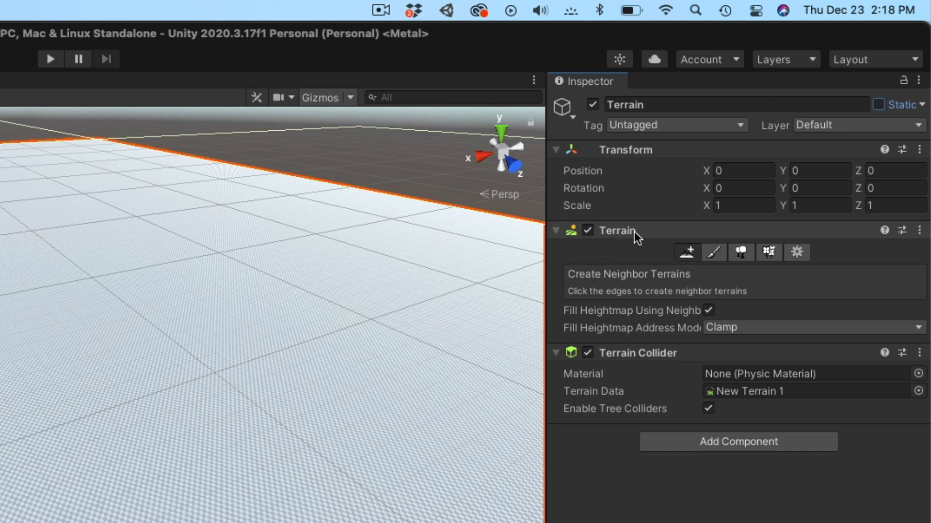
- Set the terrain's Paint Terrain tool to Paint Texture mode
{"action": "left_click", "coordinate": [714, 254]}
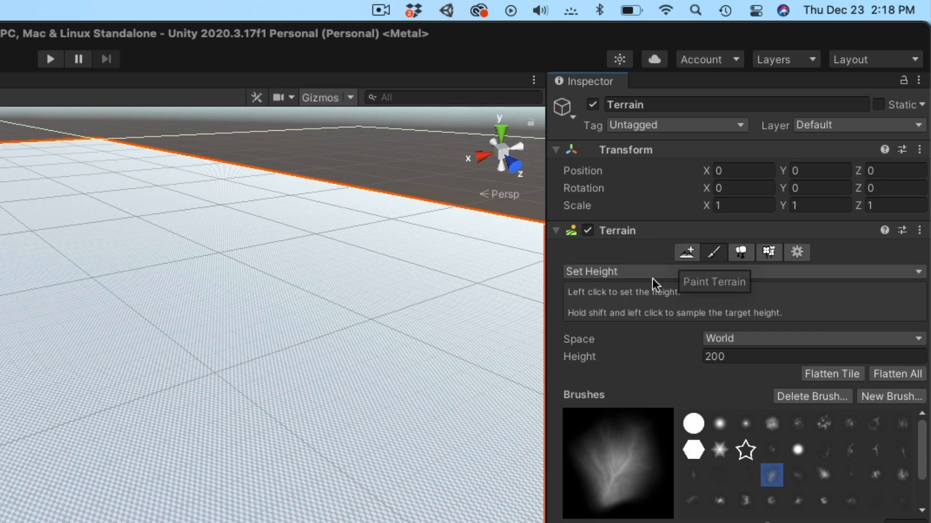
{"action": "left_click", "coordinate": [651, 276]}
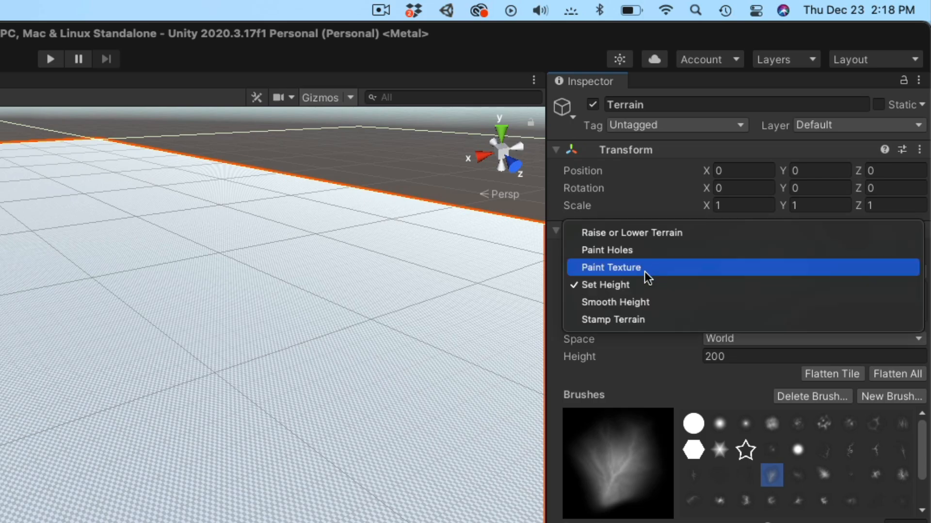
{"action": "left_click", "coordinate": [623, 270]}
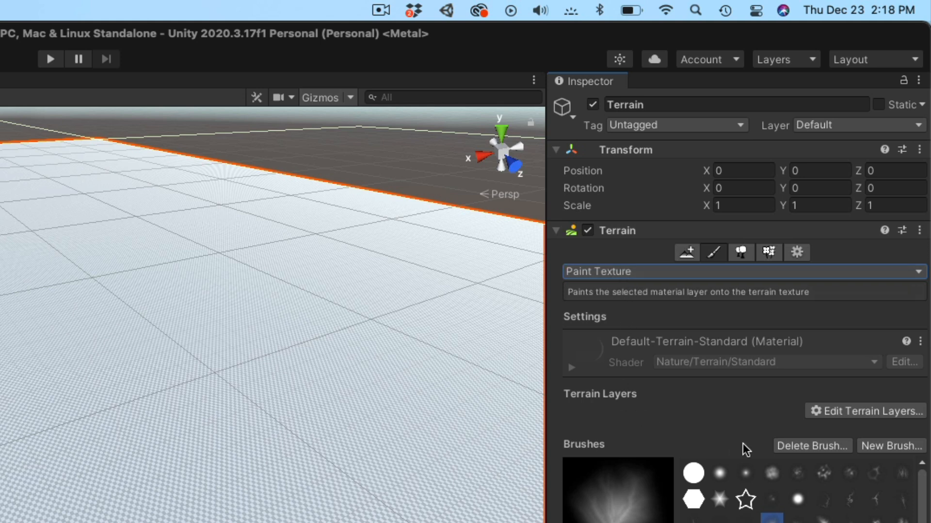
- Add the existing dirt terrain layer so the whole terrain gets a dirt texture
{"action": "left_click", "coordinate": [846, 412]}
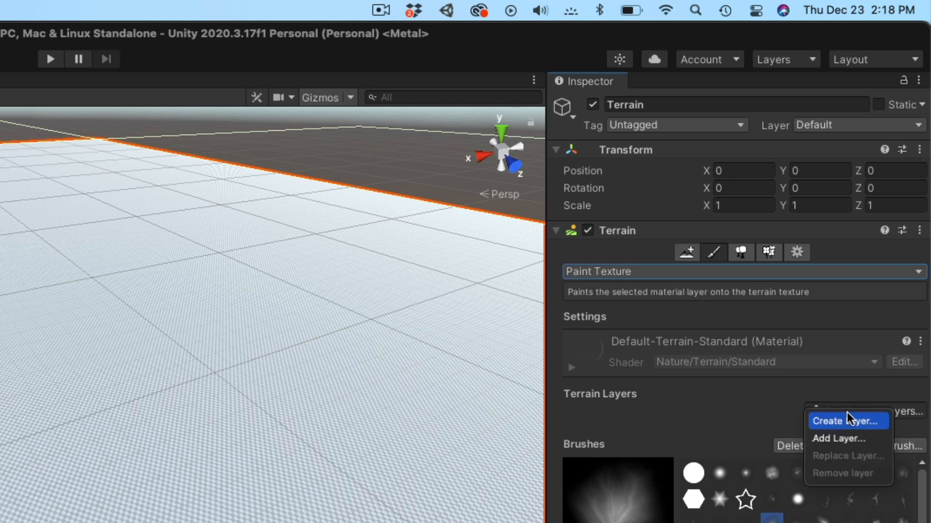
{"action": "left_click", "coordinate": [846, 439]}
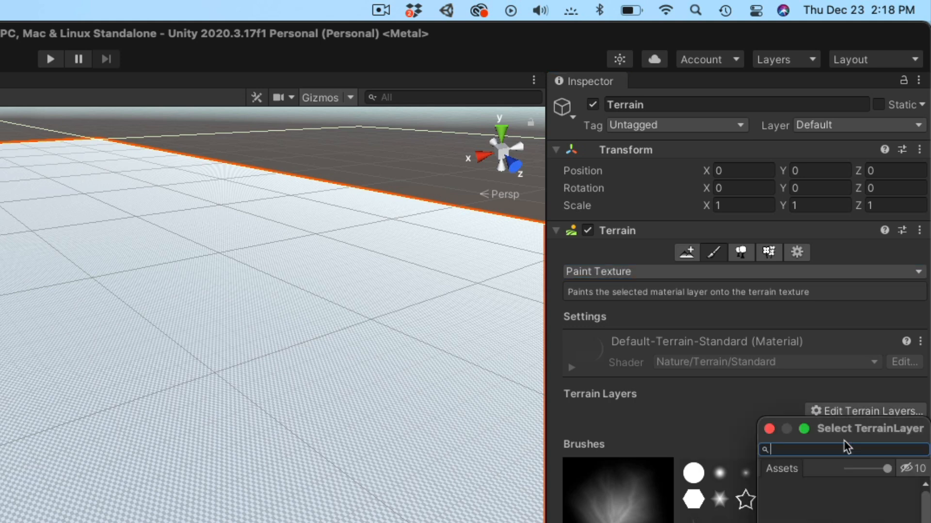
{"action": "left_click_drag", "start_coordinate": [846, 428], "coordinate": [322, 123]}
{"action": "left_click_drag", "start_coordinate": [402, 224], "coordinate": [384, 239]}
{"action": "double_click", "coordinate": [315, 257]}
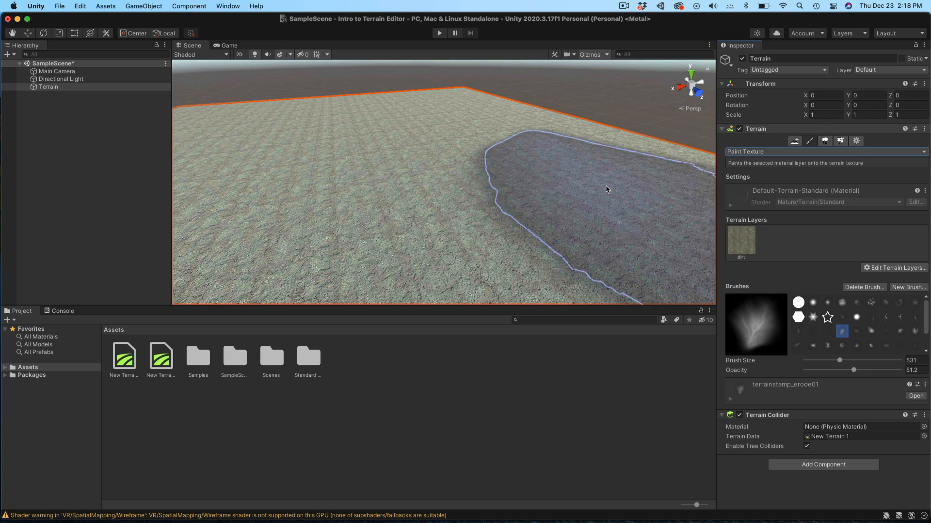
{"action": "scroll", "coordinate": [606, 189], "scroll_direction": "down", "scroll_amount": 2}
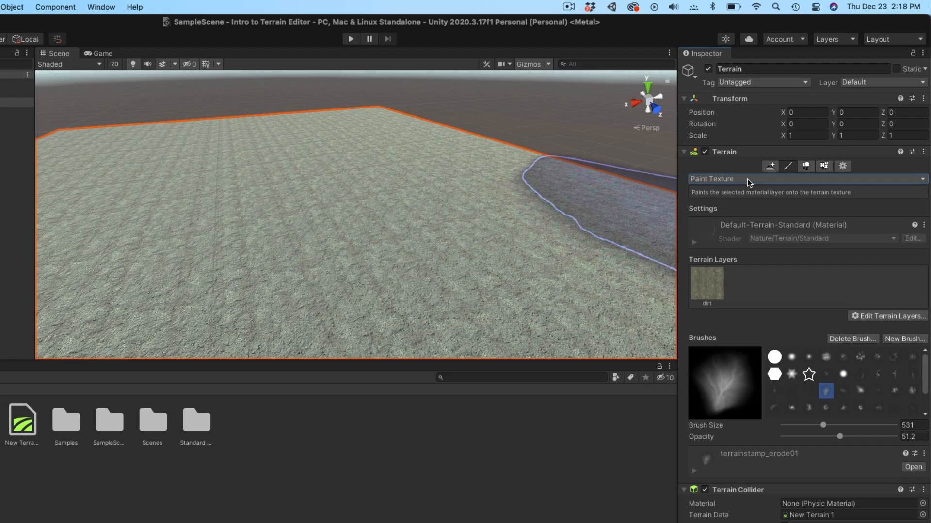
- Switch the terrain sculpting tool to Raise or Lower Terrain
{"action": "left_click", "coordinate": [777, 153]}
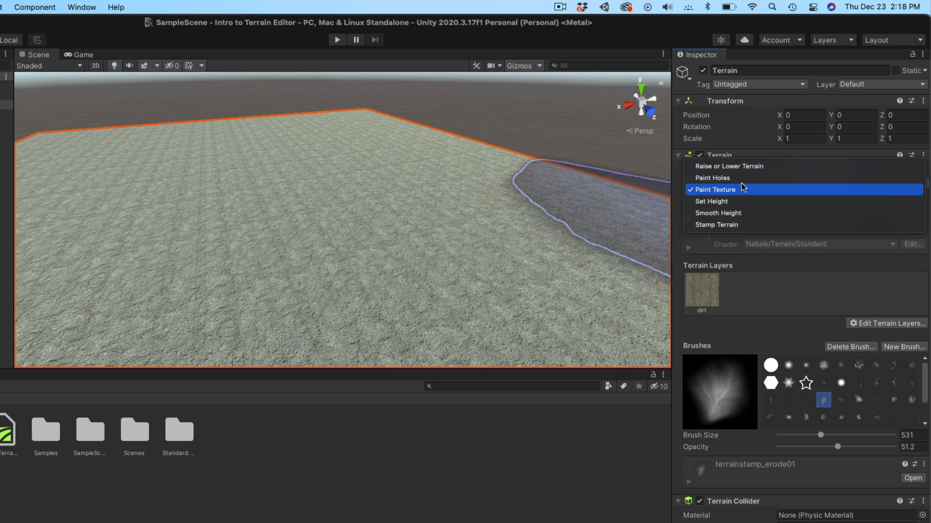
{"action": "left_click", "coordinate": [745, 167]}
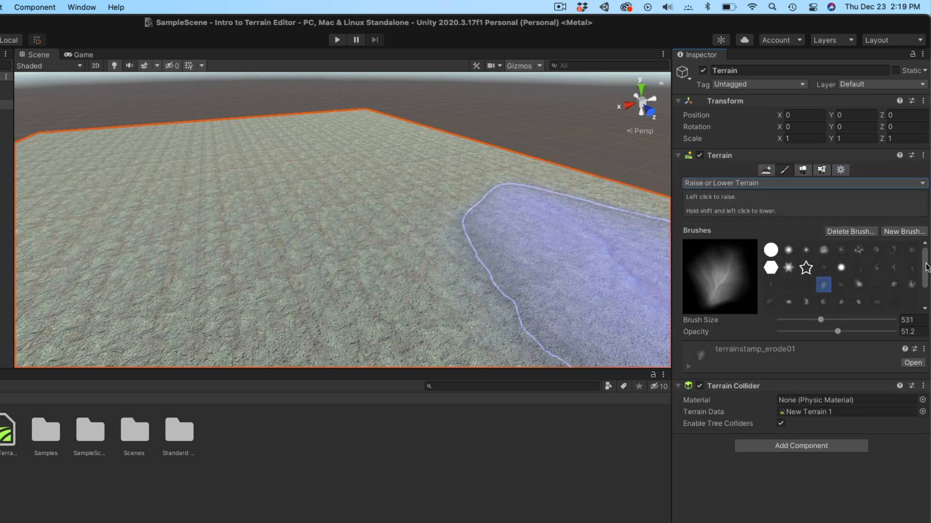
{"action": "scroll", "coordinate": [926, 267], "scroll_direction": "down", "scroll_amount": 2}
- Choose the terrainstamp_ridge05 brush and set Brush Size to 683
{"action": "left_click", "coordinate": [856, 280]}
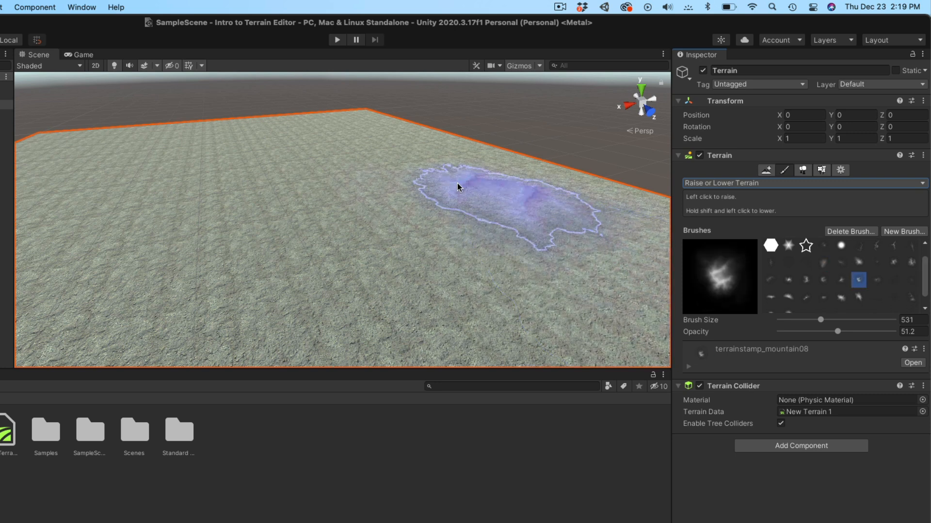
{"action": "left_click", "coordinate": [806, 280]}
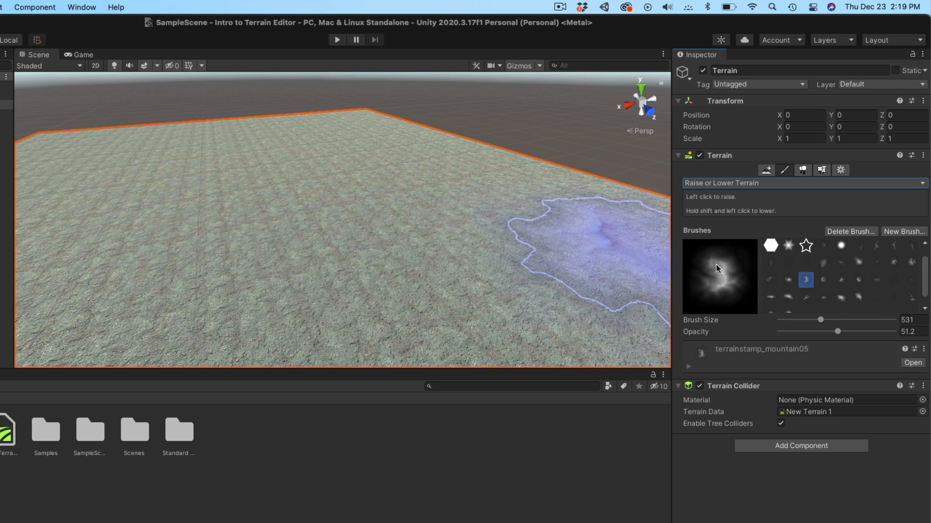
{"action": "left_click", "coordinate": [788, 297]}
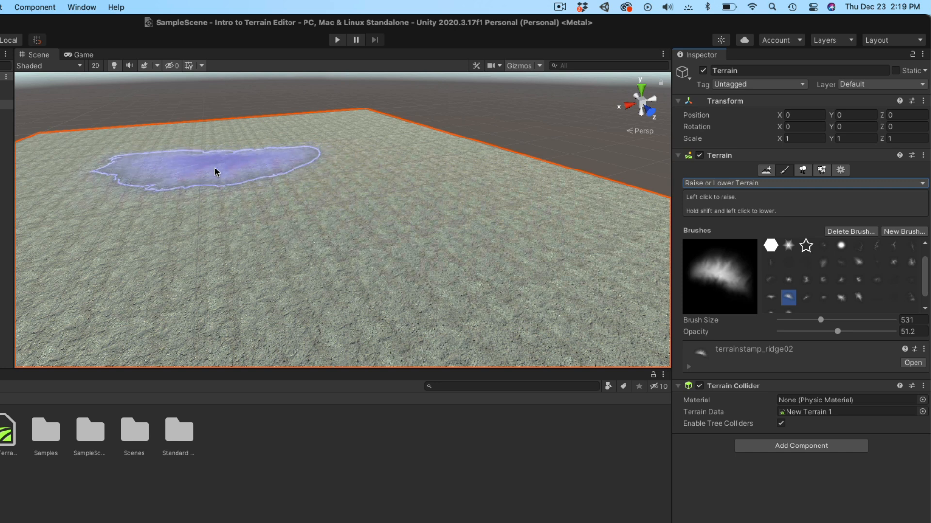
{"action": "left_click", "coordinate": [842, 299]}
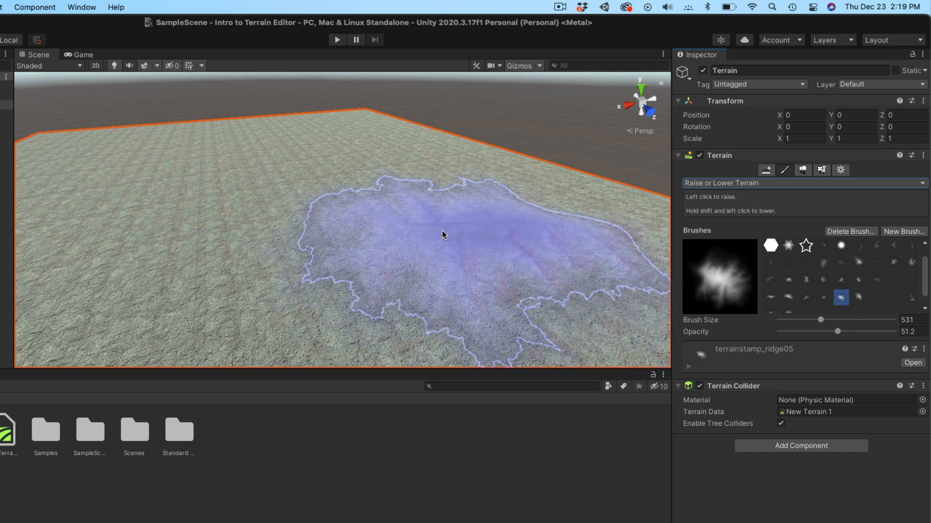
{"action": "mouse_move", "coordinate": [827, 318]}
{"action": "left_mouse_down"}
{"action": "mouse_move", "coordinate": [838, 321]}
{"action": "mouse_move", "coordinate": [824, 320]}
{"action": "left_mouse_up"}
{"action": "scroll", "coordinate": [379, 277], "scroll_direction": "down", "scroll_amount": 5}
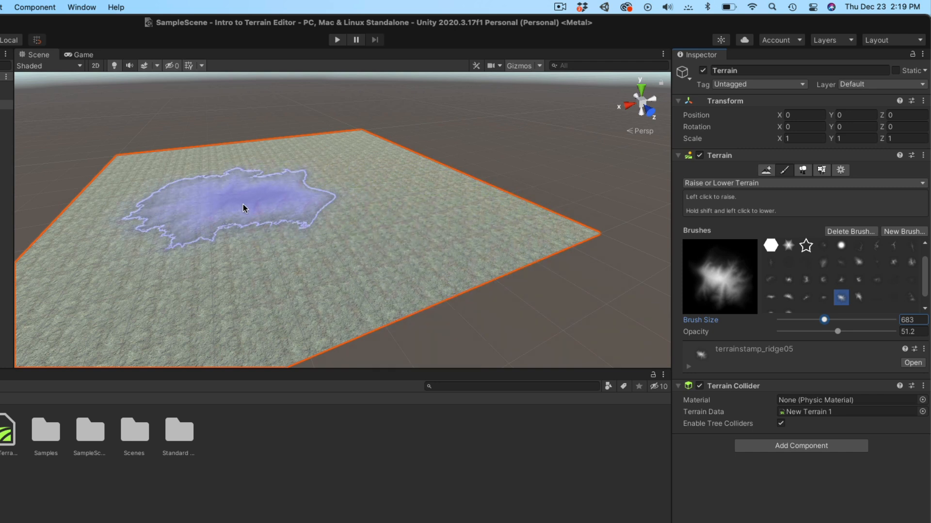
- Raise ridged mounds and hills across the terrain with the ridge05 brush, ending at opacity 3.1
{"action": "left_click_drag", "start_coordinate": [835, 332], "coordinate": [786, 333]}
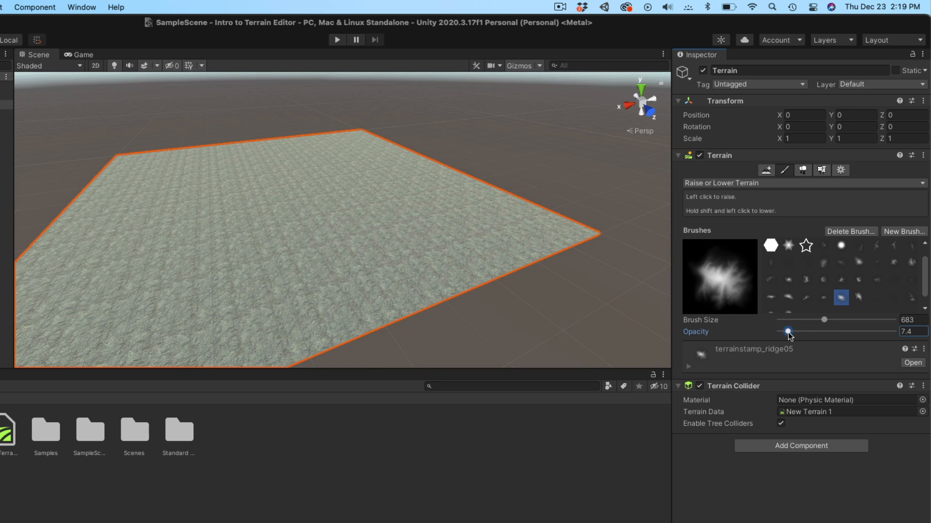
{"action": "left_click", "coordinate": [239, 203]}
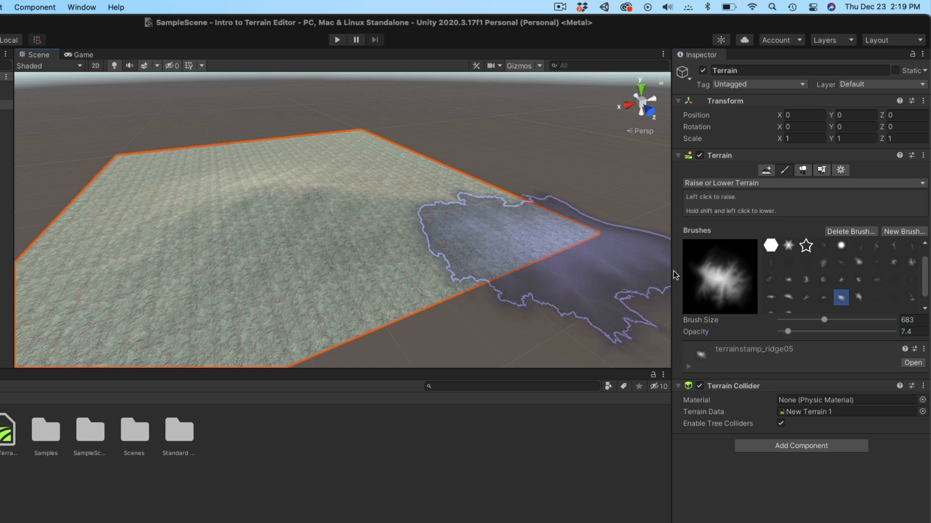
{"action": "left_click_drag", "start_coordinate": [788, 332], "coordinate": [828, 334]}
{"action": "mouse_move", "coordinate": [386, 185]}
{"action": "left_mouse_down"}
{"action": "mouse_move", "coordinate": [281, 181]}
{"action": "mouse_move", "coordinate": [268, 170]}
{"action": "mouse_move", "coordinate": [423, 181]}
{"action": "mouse_move", "coordinate": [169, 139]}
{"action": "left_mouse_up"}
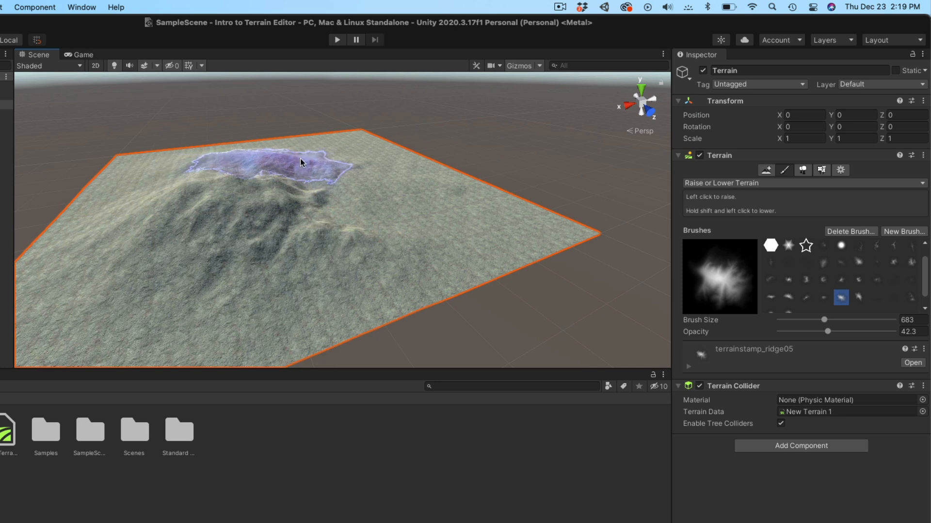
{"action": "mouse_move", "coordinate": [339, 162]}
{"action": "left_mouse_down"}
{"action": "mouse_move", "coordinate": [357, 175]}
{"action": "mouse_move", "coordinate": [324, 231]}
{"action": "mouse_move", "coordinate": [210, 225]}
{"action": "mouse_move", "coordinate": [206, 175]}
{"action": "left_mouse_up"}
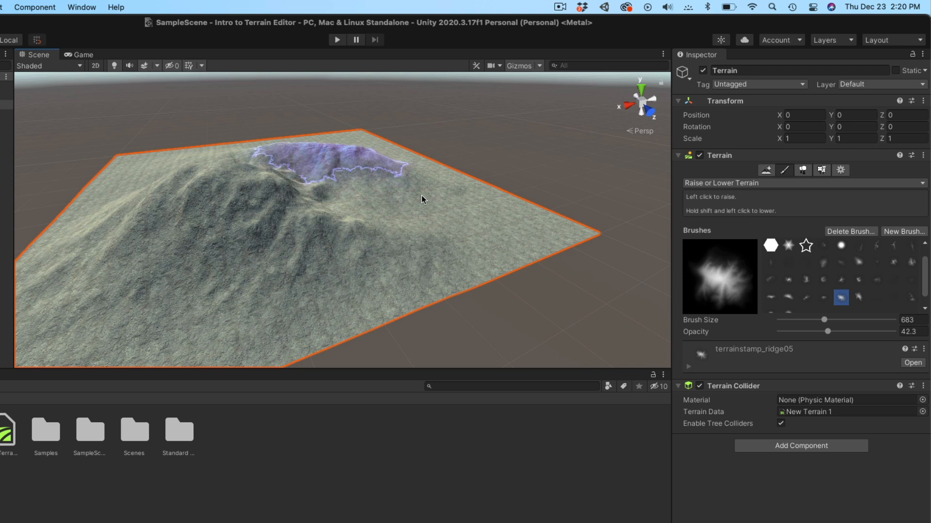
{"action": "left_click_drag", "start_coordinate": [827, 332], "coordinate": [783, 333]}
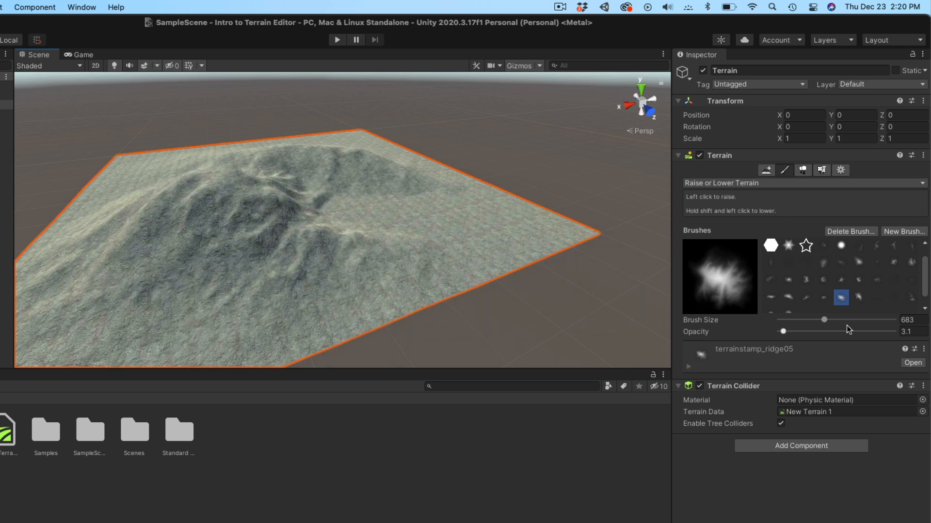
- Pick the ridge06 brush and flatten the whole tile with Set Height at 200
{"action": "left_click", "coordinate": [859, 297]}
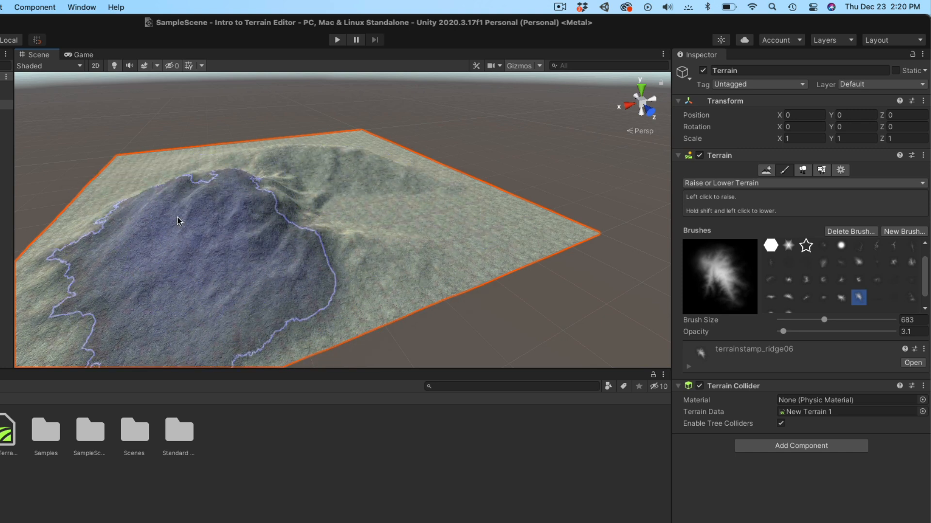
{"action": "scroll", "coordinate": [431, 170], "scroll_direction": "up", "scroll_amount": 2}
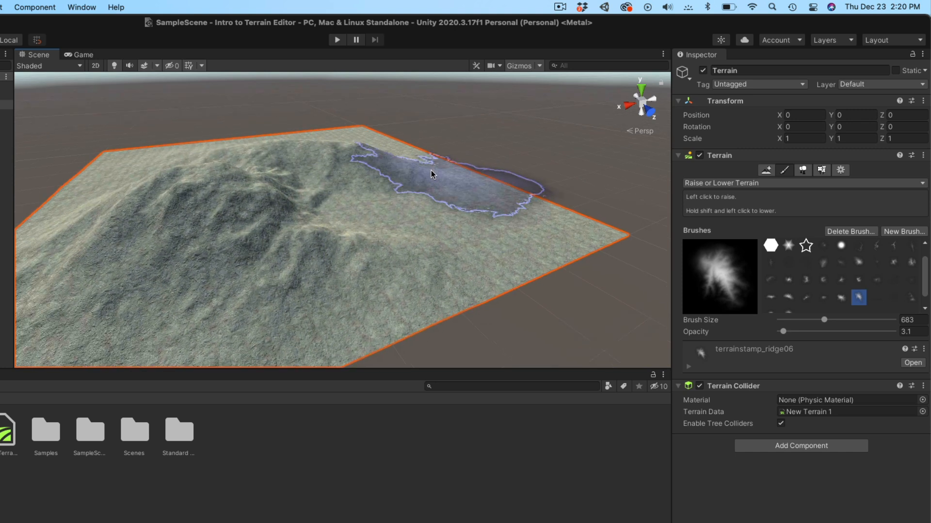
{"action": "left_click", "coordinate": [783, 184]}
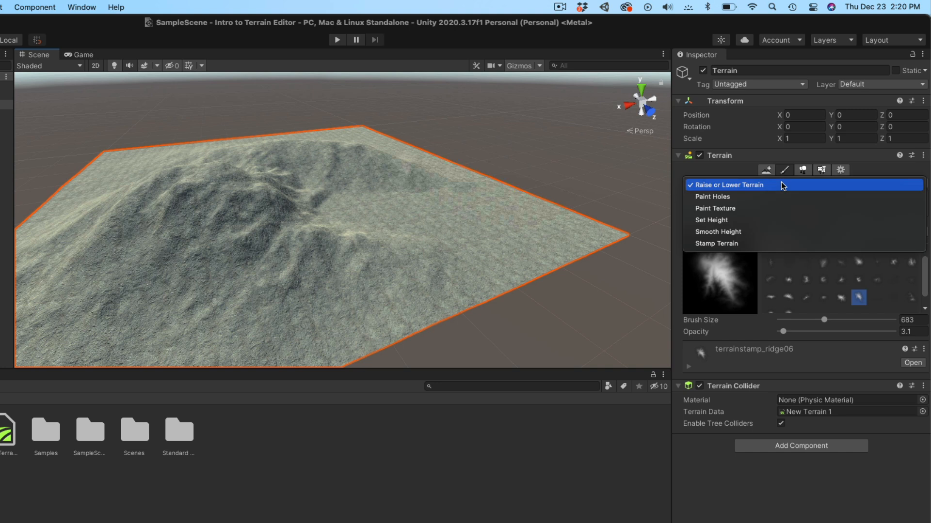
{"action": "left_click", "coordinate": [752, 221]}
{"action": "left_click", "coordinate": [864, 252]}
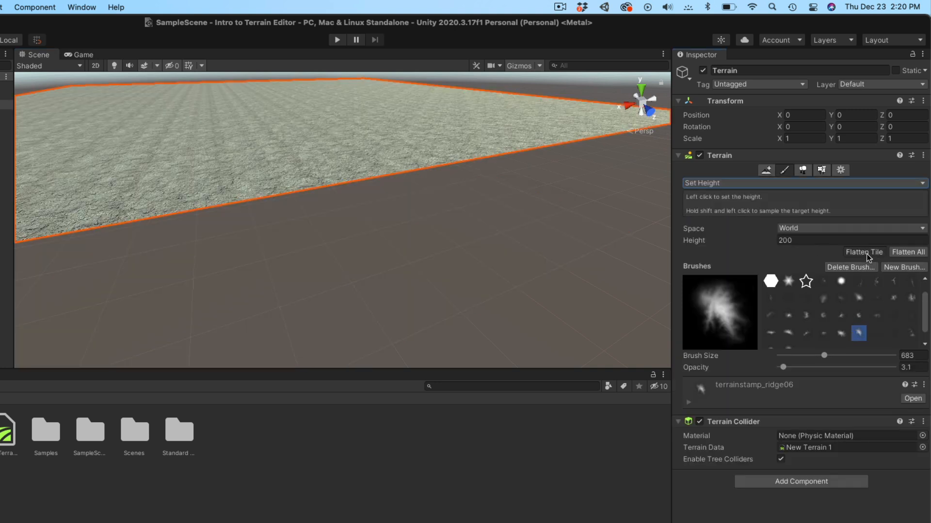
- Nudge the Set Height brush opacity up to 9.3
{"action": "scroll", "coordinate": [241, 191], "scroll_direction": "down", "scroll_amount": 5}
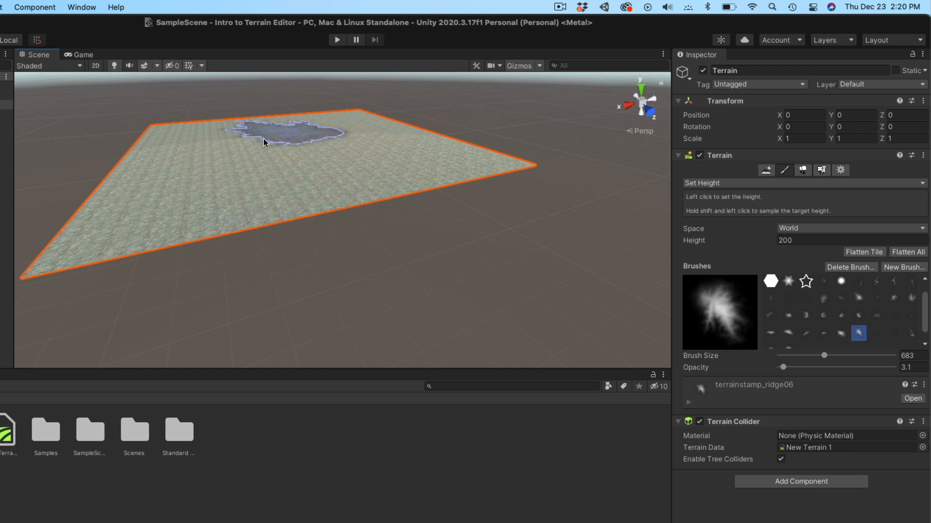
{"action": "left_click_drag", "start_coordinate": [778, 367], "coordinate": [784, 369]}
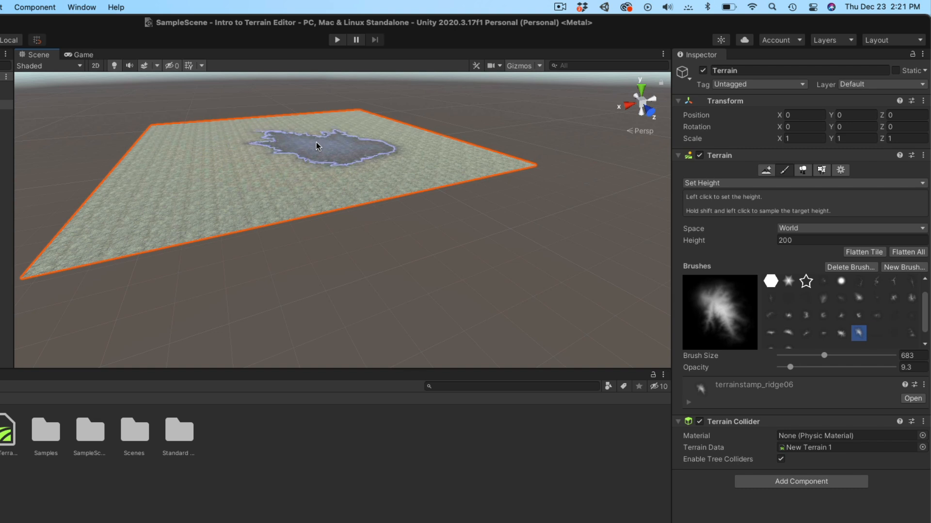
{"action": "scroll", "coordinate": [315, 138], "scroll_direction": "down", "scroll_amount": 5}
{"action": "scroll", "coordinate": [315, 138], "scroll_direction": "up", "scroll_amount": 6}
{"action": "left_click", "coordinate": [736, 183]}
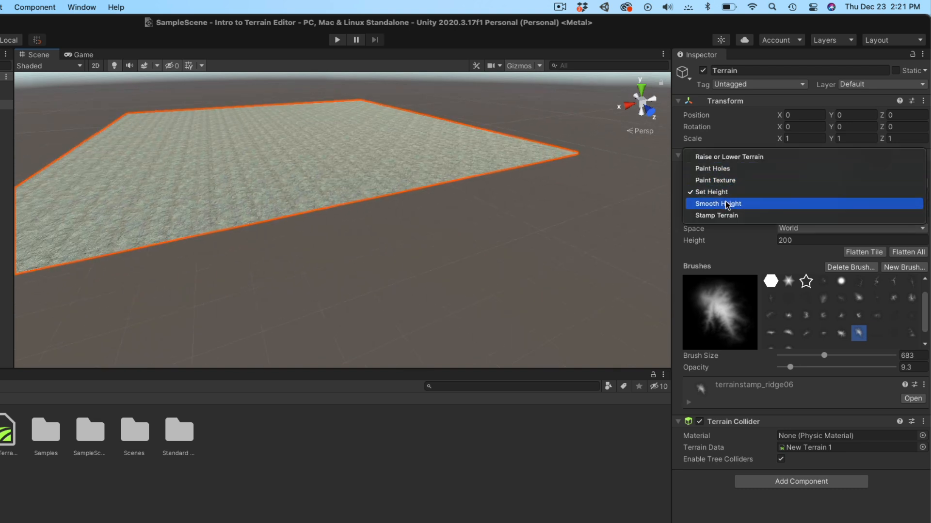
- Raise a broad hill and its left side using Raise or Lower Terrain at opacity 19.1
{"action": "left_click", "coordinate": [727, 156]}
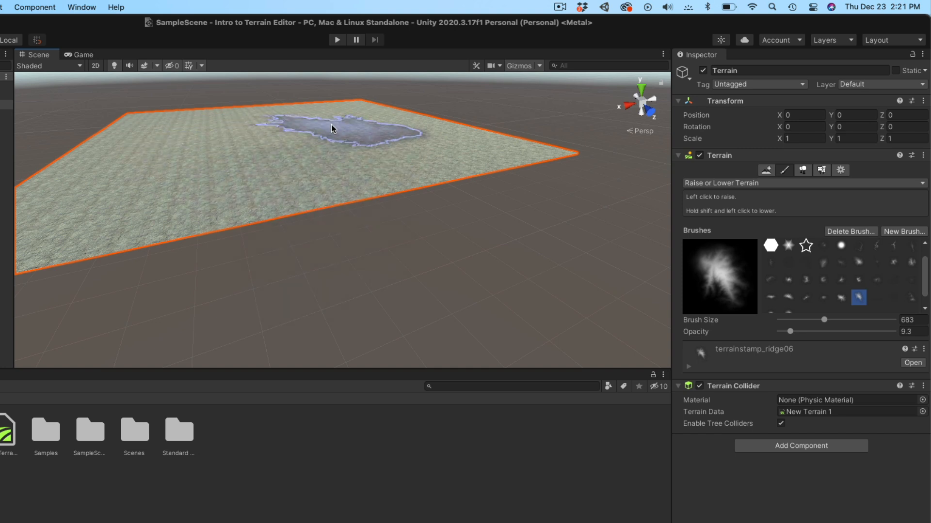
{"action": "scroll", "coordinate": [234, 131], "scroll_direction": "up", "scroll_amount": 1}
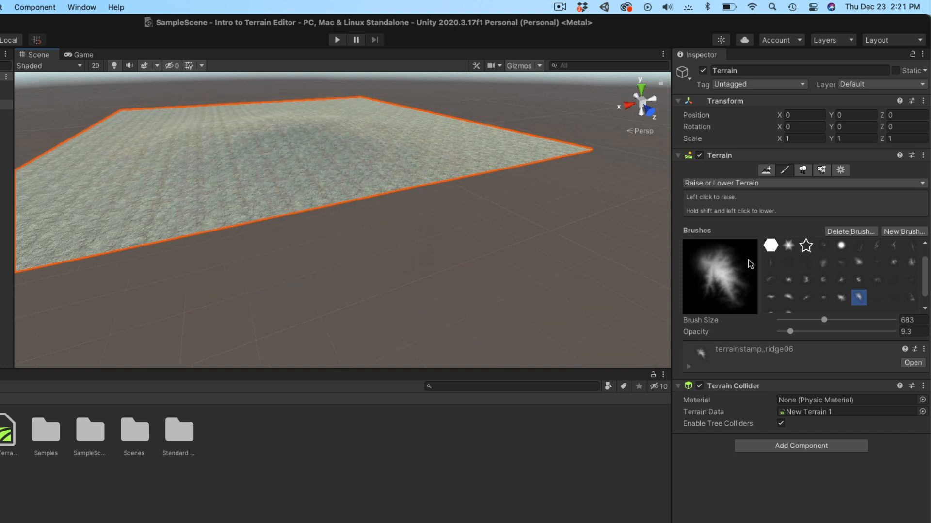
{"action": "left_click_drag", "start_coordinate": [790, 332], "coordinate": [801, 331]}
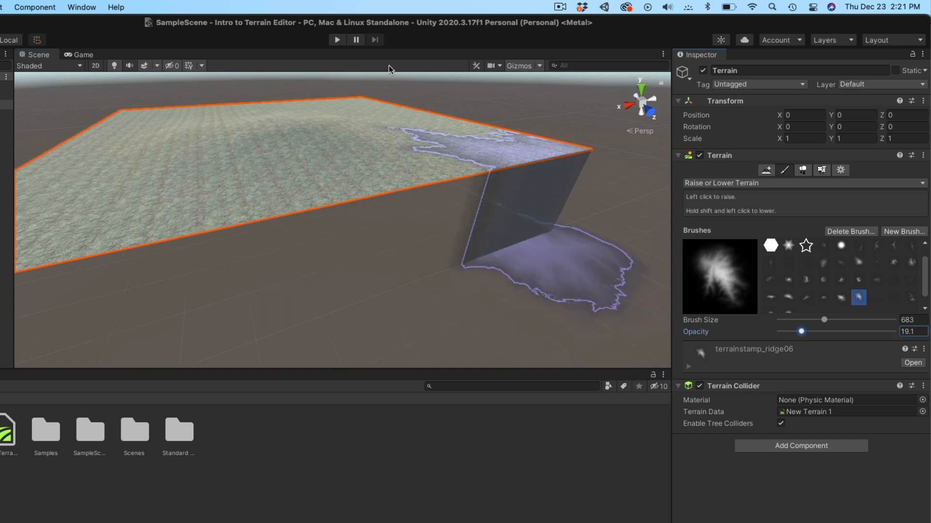
{"action": "left_click", "coordinate": [320, 115]}
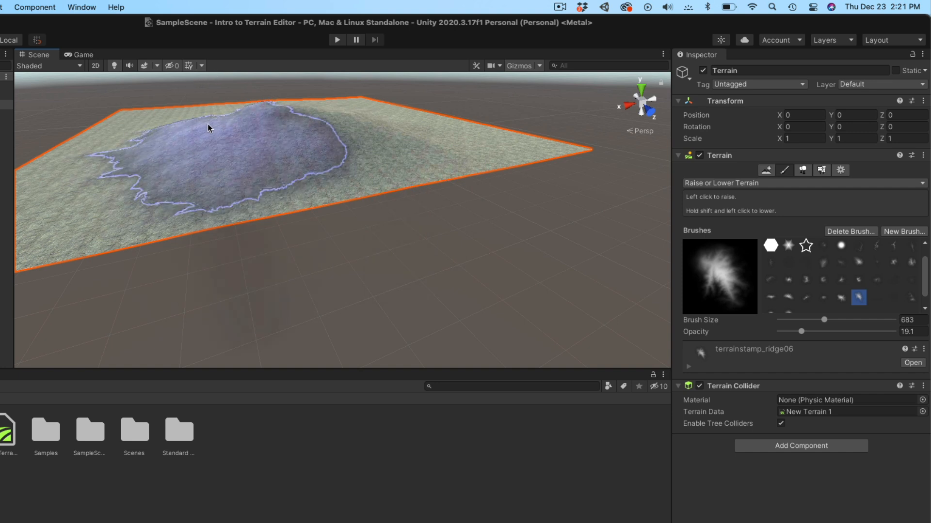
{"action": "left_click", "coordinate": [190, 127]}
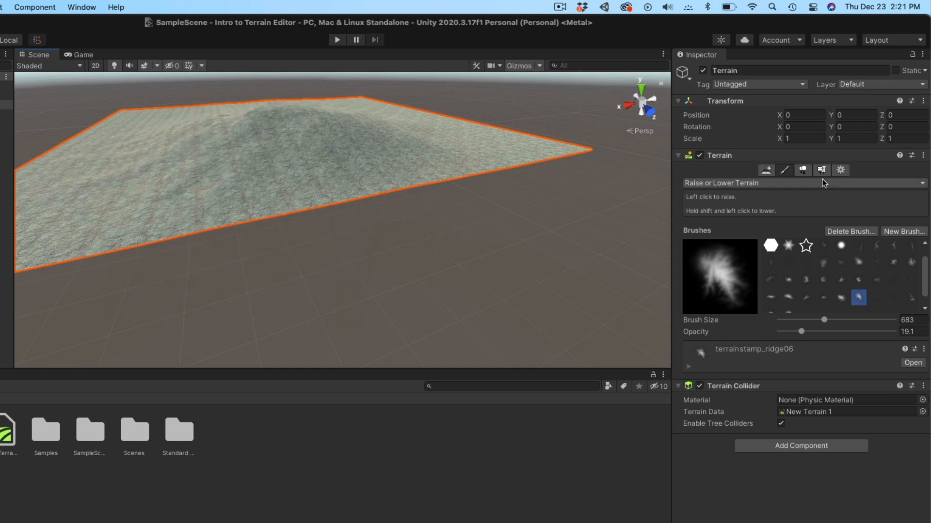
- Try small bumps with a size-31 brush, lower opacity to 6.7, then undo the bumps
{"action": "left_click_drag", "start_coordinate": [824, 322], "coordinate": [793, 320]}
{"action": "mouse_move", "coordinate": [192, 118]}
{"action": "left_mouse_down"}
{"action": "mouse_move", "coordinate": [176, 133]}
{"action": "mouse_move", "coordinate": [293, 141]}
{"action": "mouse_move", "coordinate": [306, 131]}
{"action": "mouse_move", "coordinate": [338, 162]}
{"action": "mouse_move", "coordinate": [256, 141]}
{"action": "mouse_move", "coordinate": [379, 152]}
{"action": "left_mouse_up"}
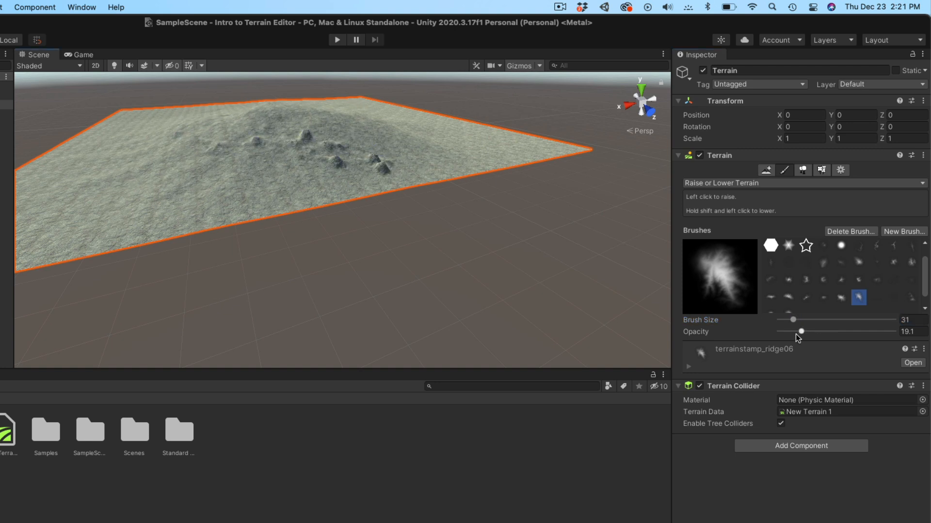
{"action": "left_click_drag", "start_coordinate": [800, 332], "coordinate": [786, 332]}
{"action": "key", "text": "super+z"}
{"action": "key", "text": "super+z"}
{"action": "key", "text": "super+z"}
{"action": "key", "text": "super+z"}
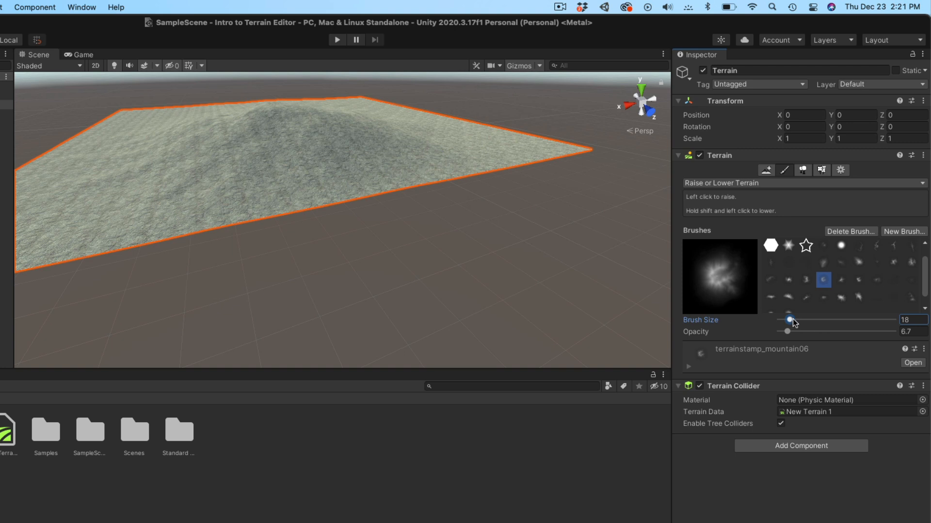
- Enlarge the mountain06 brush, stamp three craggy peaks and carve a hollow between them
{"action": "left_click_drag", "start_coordinate": [793, 323], "coordinate": [806, 325]}
{"action": "left_click_drag", "start_coordinate": [361, 124], "coordinate": [232, 122]}
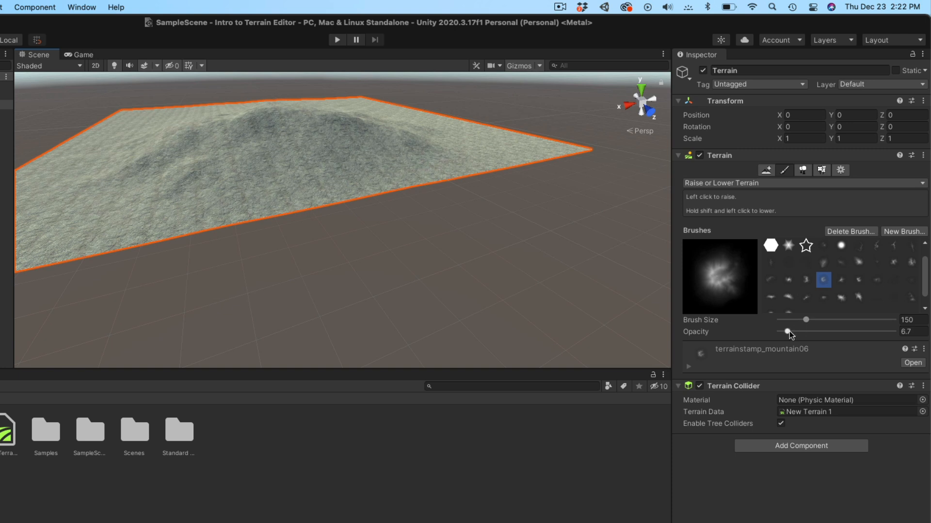
{"action": "left_click", "coordinate": [311, 121]}
{"action": "left_click", "coordinate": [220, 141]}
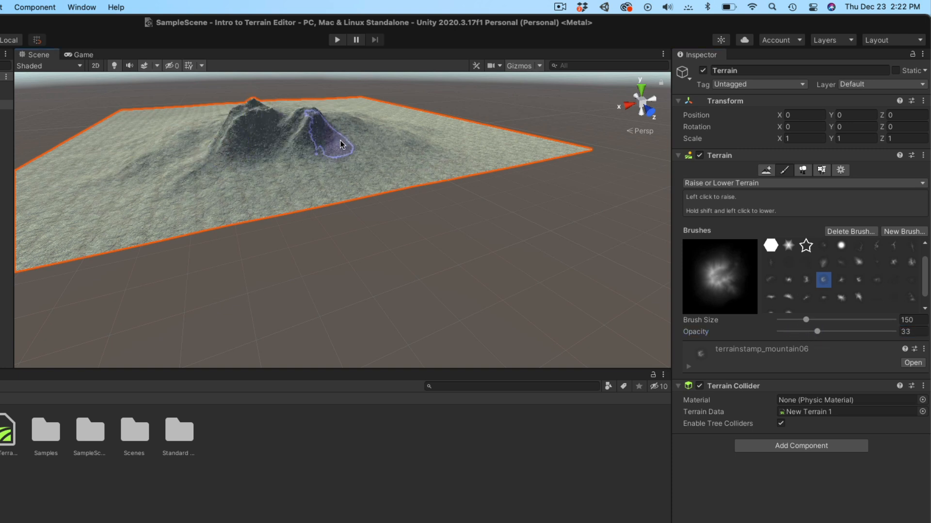
{"action": "left_click", "coordinate": [380, 138]}
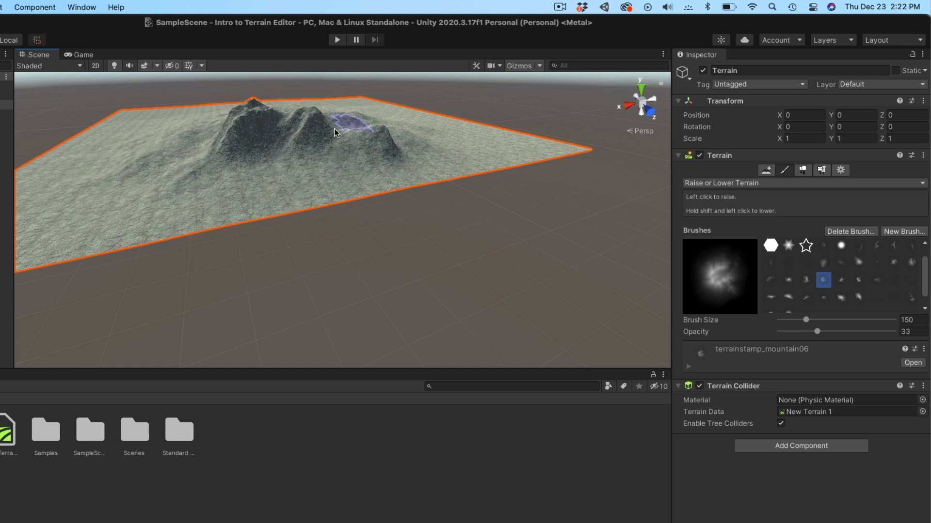
{"action": "mouse_move", "coordinate": [279, 155]}
{"action": "left_mouse_down", "text": "shift"}
{"action": "mouse_move", "coordinate": [189, 184]}
{"action": "mouse_move", "coordinate": [257, 169]}
{"action": "left_mouse_up", "text": "shift"}
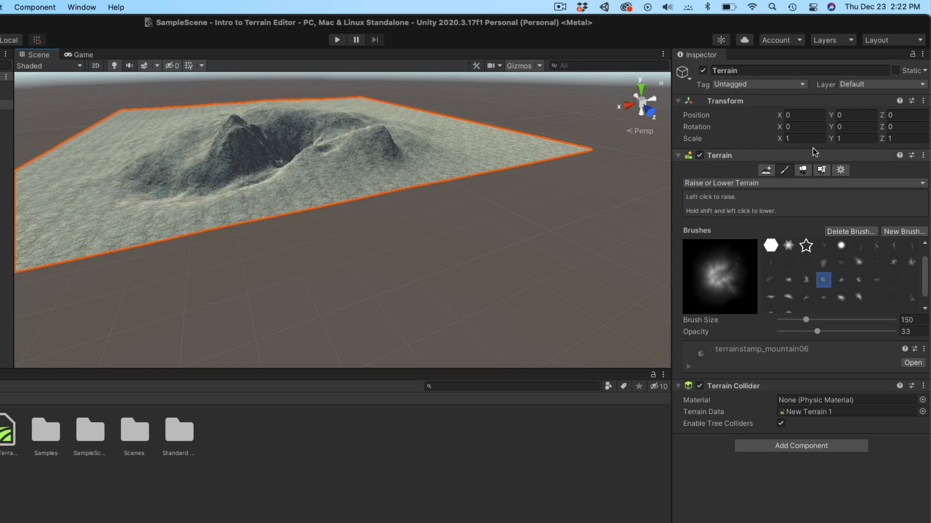
{"action": "left_click", "coordinate": [756, 183]}
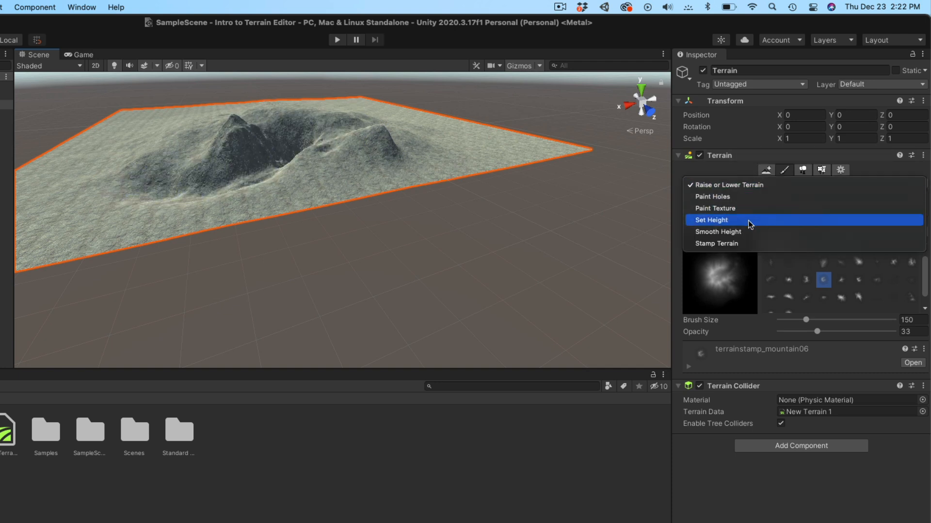
- Switch to Smooth Height and soften the left mountain's lower slope
{"action": "left_click", "coordinate": [725, 232]}
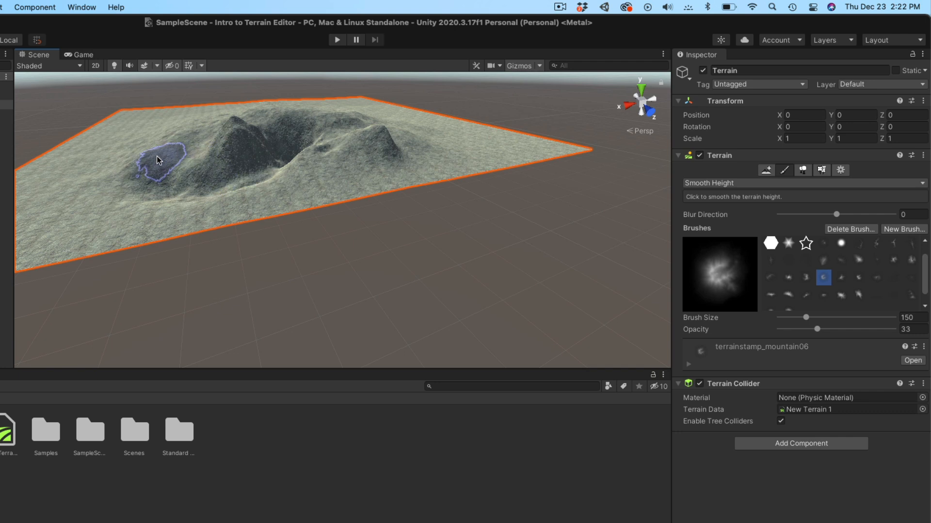
{"action": "left_click_drag", "start_coordinate": [129, 161], "coordinate": [124, 173]}
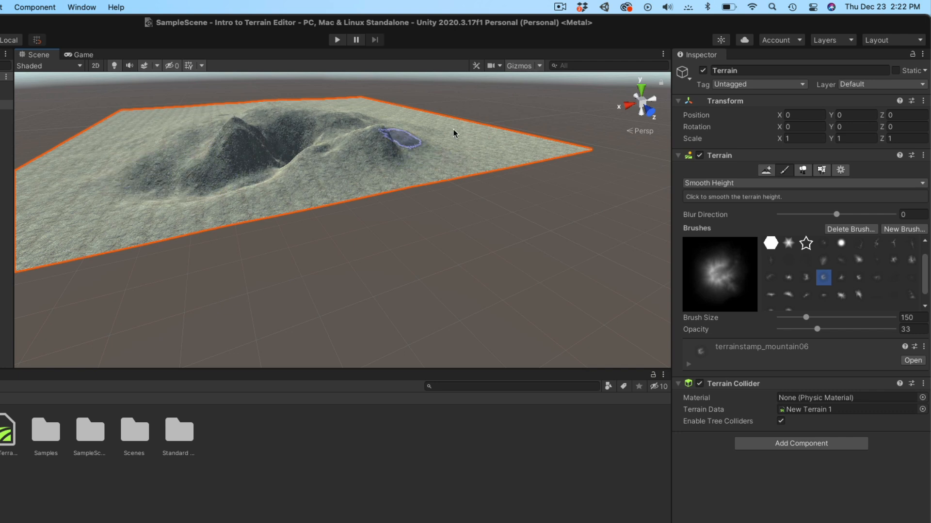
{"action": "scroll", "coordinate": [385, 116], "scroll_direction": "down", "scroll_amount": 4}
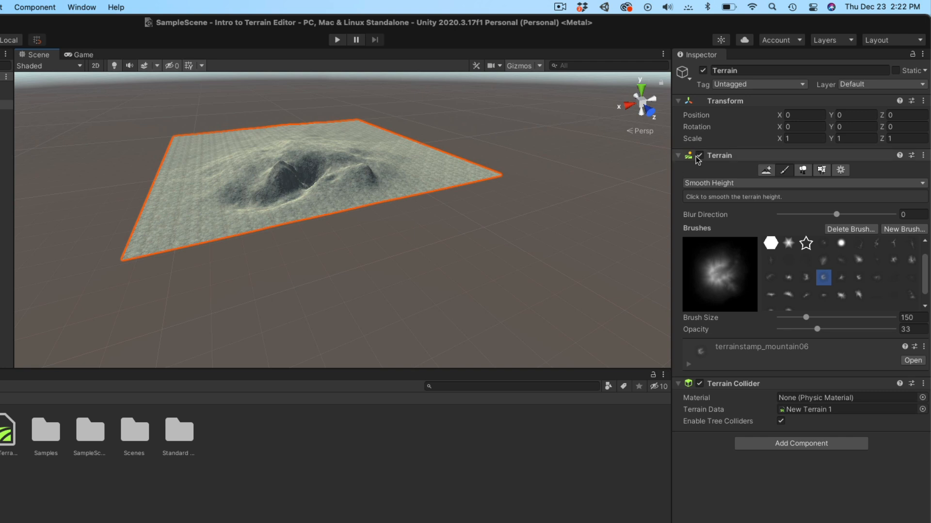
- Flatten the whole terrain to height 200 with Set Height, then briefly view Create Neighbor Terrains
{"action": "left_click", "coordinate": [873, 184]}
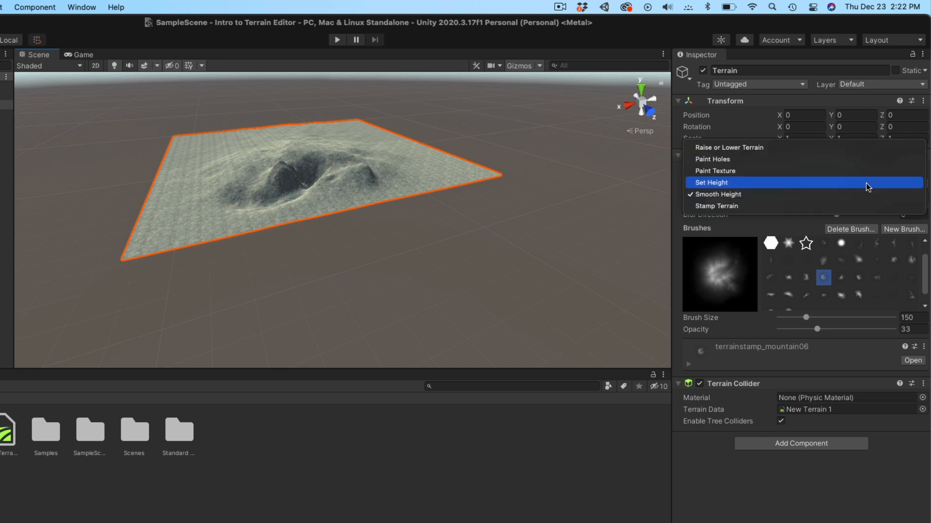
{"action": "left_click", "coordinate": [752, 183]}
{"action": "left_click", "coordinate": [863, 253]}
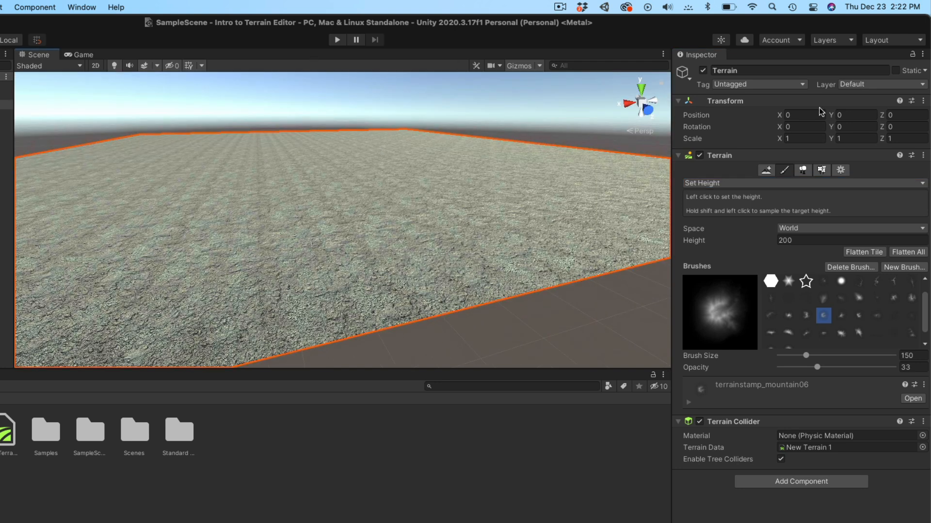
{"action": "left_click", "coordinate": [770, 172]}
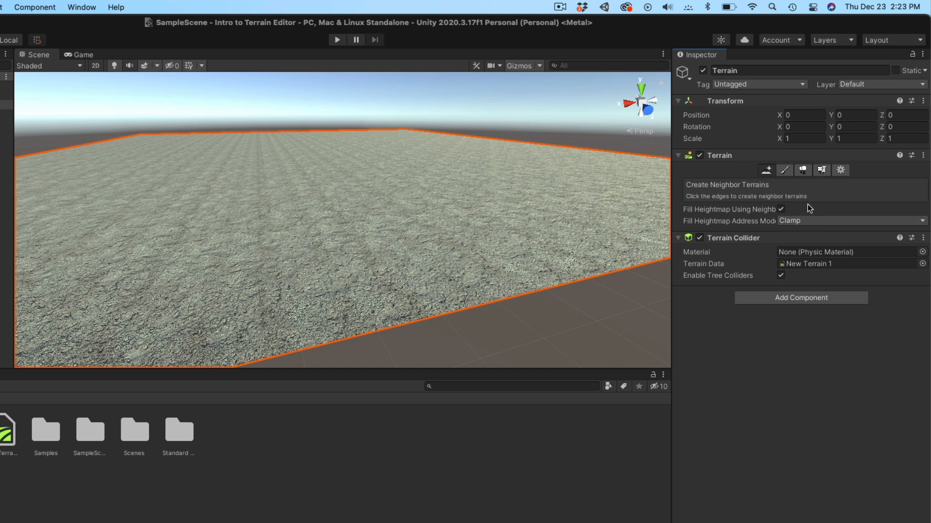
{"action": "left_click", "coordinate": [785, 171]}
- Choose Stamp Terrain with the terrainstamp_mountain03 brush, size 864, stamp height 58, opacity 90.8
{"action": "left_click", "coordinate": [773, 183]}
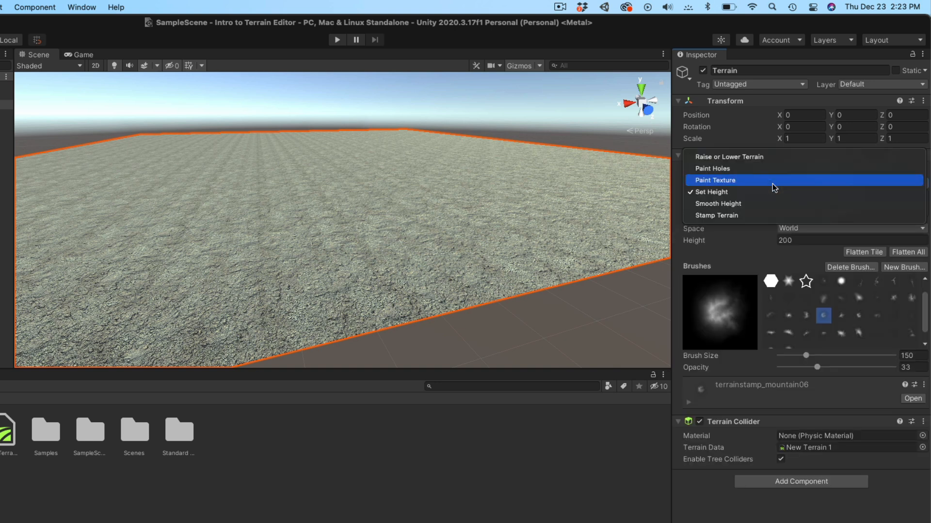
{"action": "left_click", "coordinate": [752, 215]}
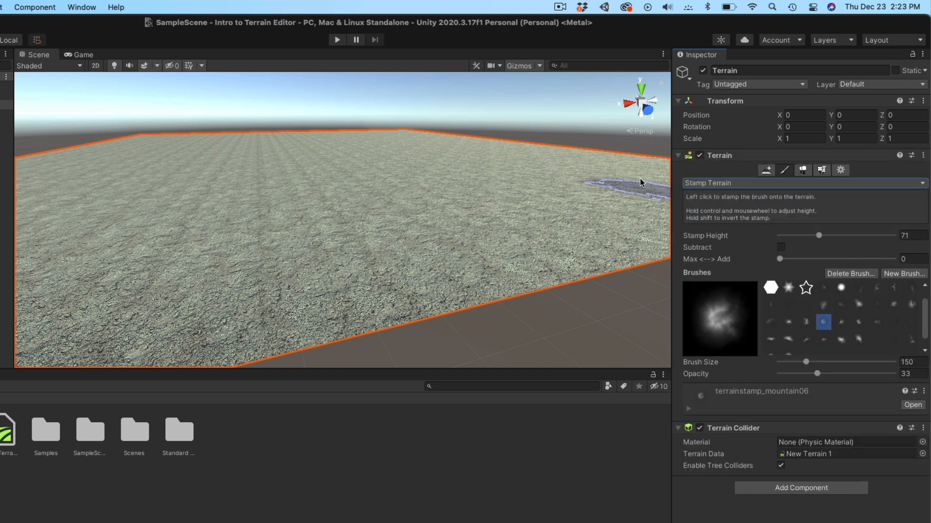
{"action": "left_click", "coordinate": [788, 322]}
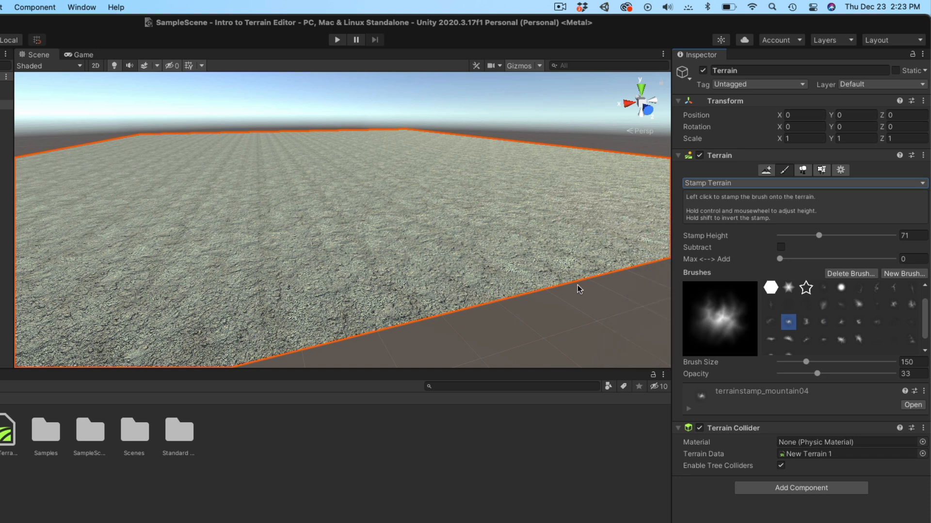
{"action": "scroll", "coordinate": [332, 192], "scroll_direction": "down", "scroll_amount": 5}
{"action": "scroll", "coordinate": [332, 192], "scroll_direction": "up", "scroll_amount": 1}
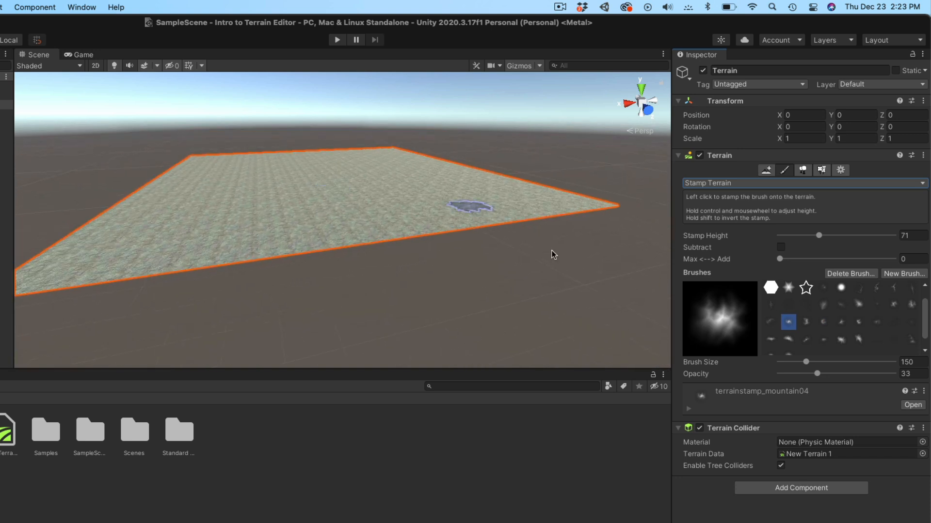
{"action": "left_click", "coordinate": [841, 322]}
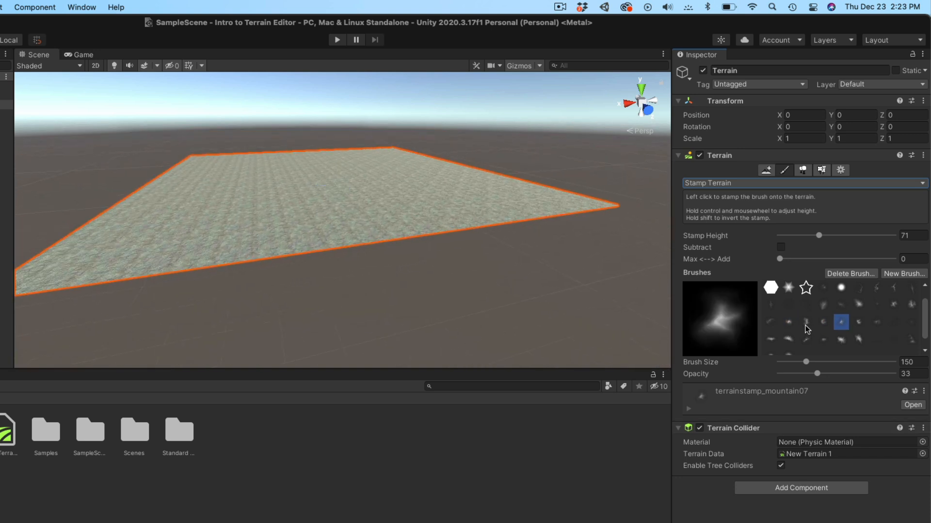
{"action": "left_click", "coordinate": [806, 324]}
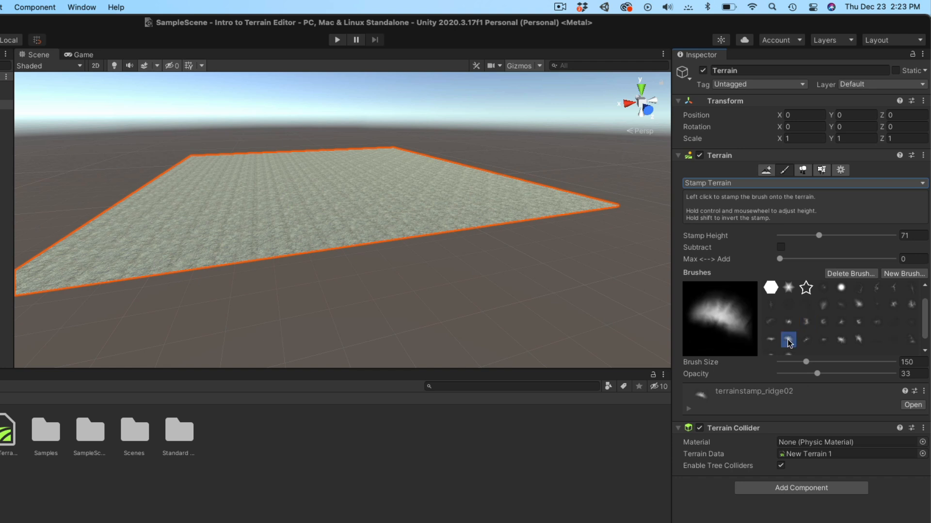
{"action": "left_click", "coordinate": [787, 324]}
{"action": "left_click", "coordinate": [772, 324]}
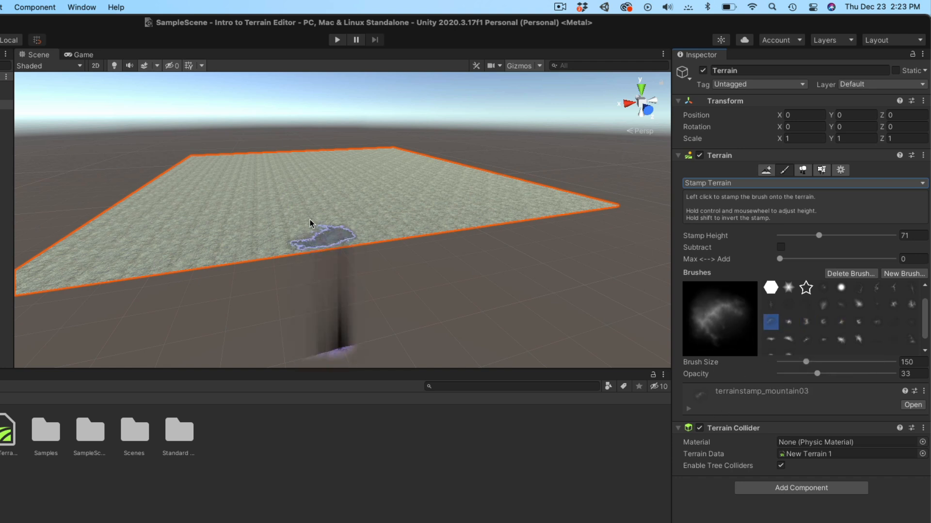
{"action": "mouse_move", "coordinate": [805, 362]}
{"action": "left_mouse_down"}
{"action": "mouse_move", "coordinate": [848, 362]}
{"action": "mouse_move", "coordinate": [832, 362]}
{"action": "left_mouse_up"}
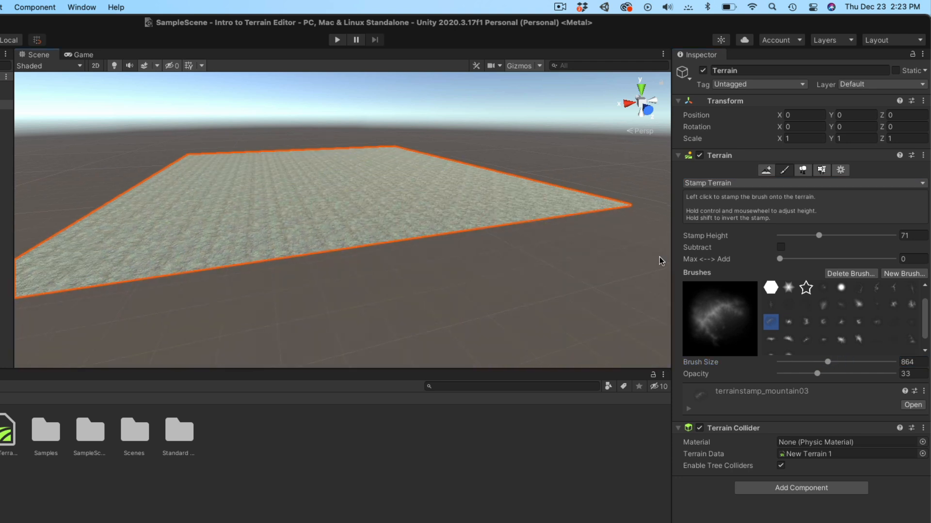
{"action": "left_click_drag", "start_coordinate": [817, 236], "coordinate": [788, 260]}
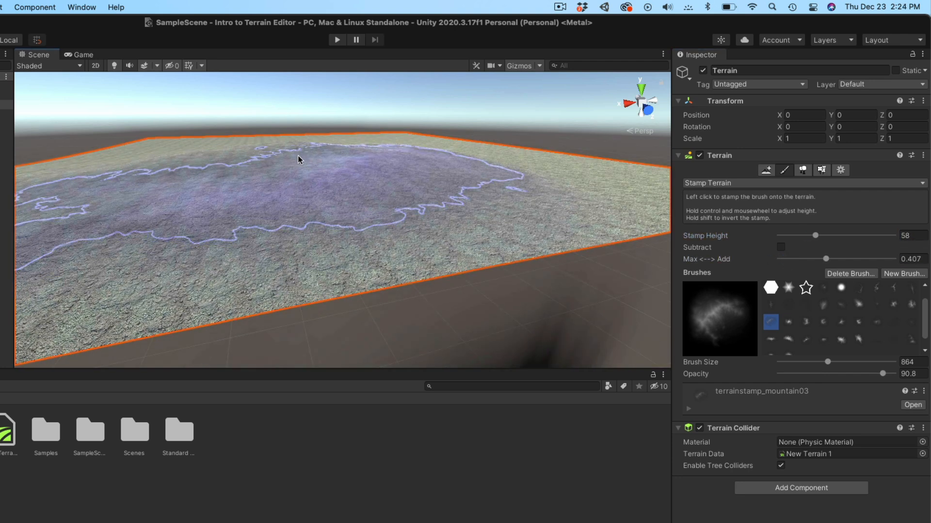
- Stamp a large mountain mound onto the terrain's centre, building it up three times
{"action": "left_click", "coordinate": [323, 155]}
{"action": "left_click", "coordinate": [323, 155]}
{"action": "left_click", "coordinate": [319, 154]}
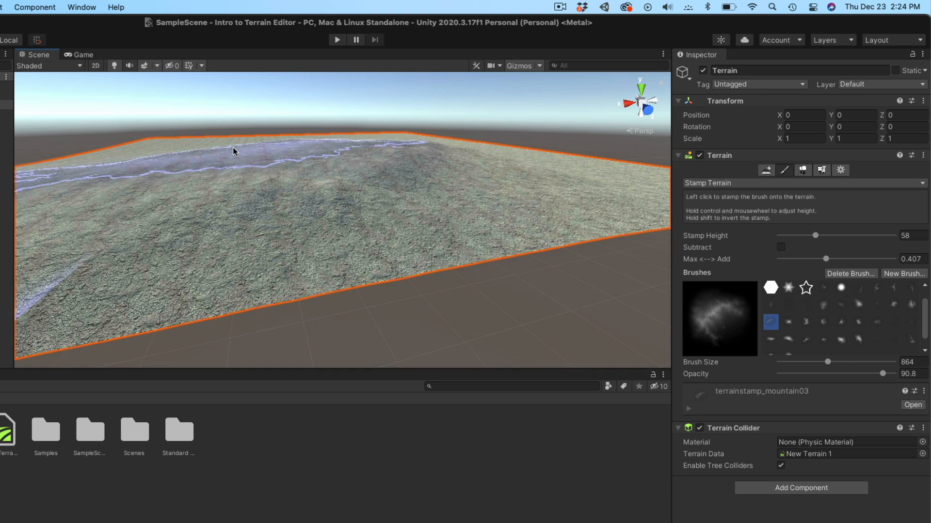
- Switch to the terrainstamp_ridge02 brush, set Max<->Add to 0.433, and stamp two ridges
{"action": "scroll", "coordinate": [170, 151], "scroll_direction": "down", "scroll_amount": 5}
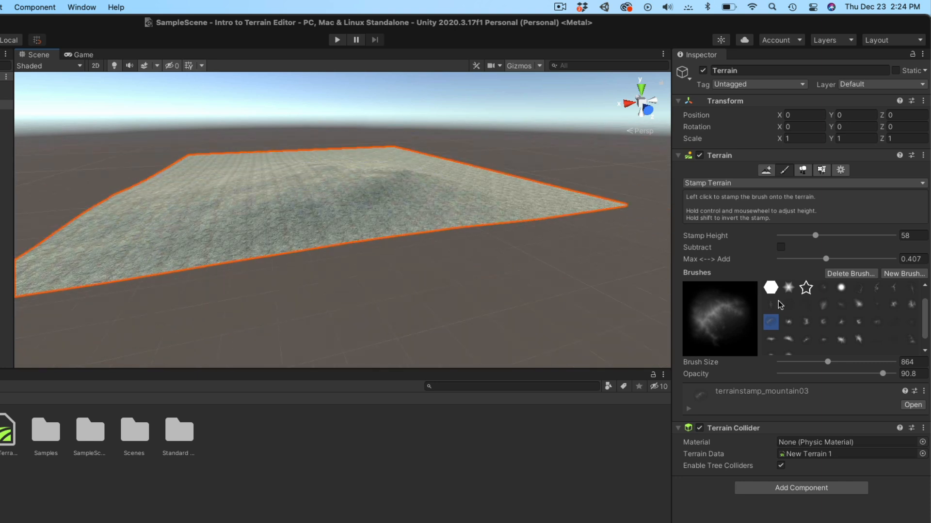
{"action": "left_click", "coordinate": [840, 339]}
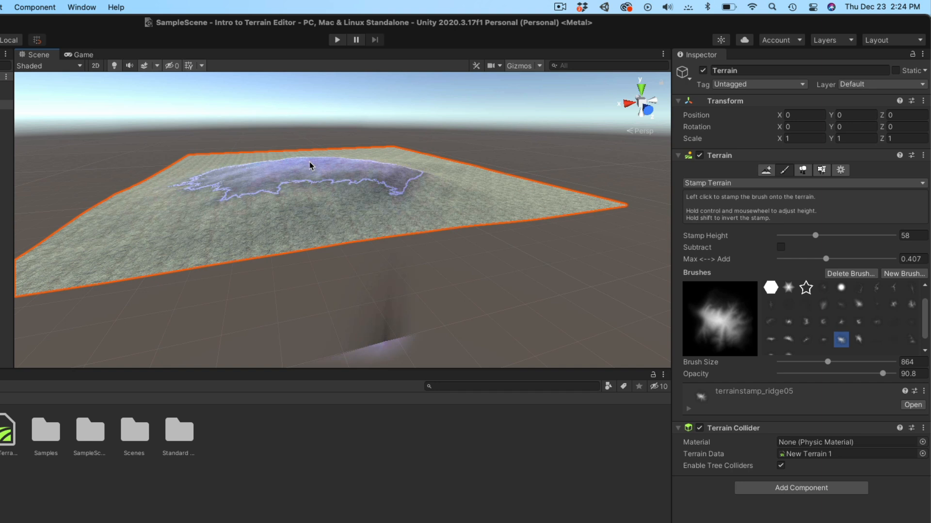
{"action": "scroll", "coordinate": [310, 166], "scroll_direction": "up", "scroll_amount": 3, "text": "ctrl"}
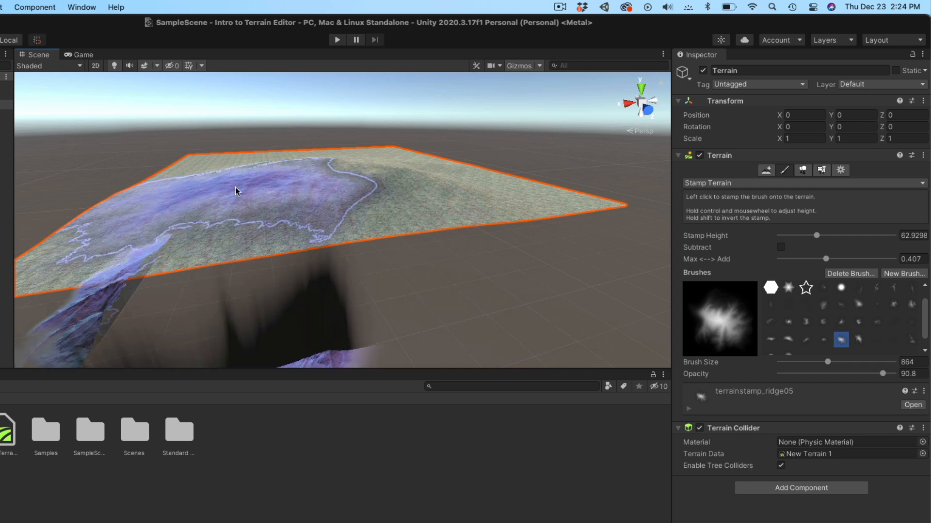
{"action": "scroll", "coordinate": [329, 175], "scroll_direction": "up", "scroll_amount": 1, "text": "ctrl"}
{"action": "scroll", "coordinate": [333, 163], "scroll_direction": "down", "scroll_amount": 3}
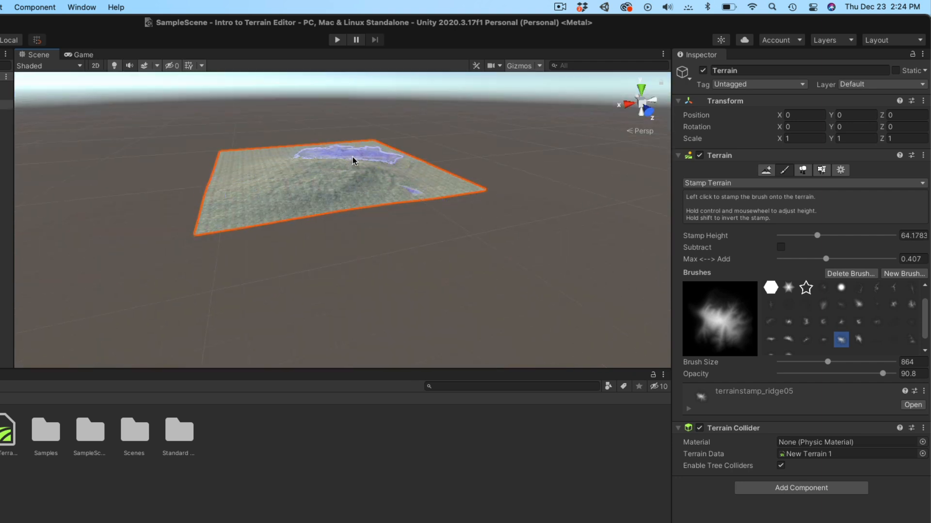
{"action": "left_click", "coordinate": [789, 342]}
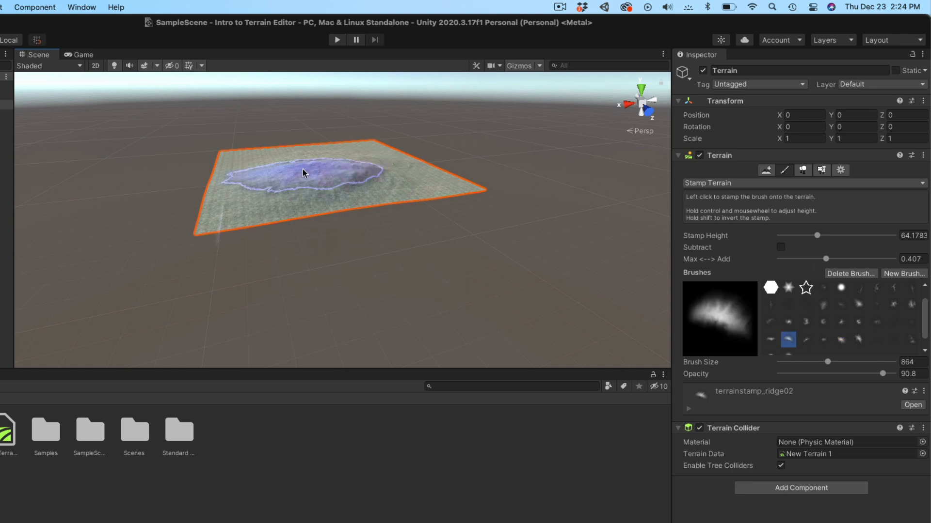
{"action": "left_click", "coordinate": [296, 170]}
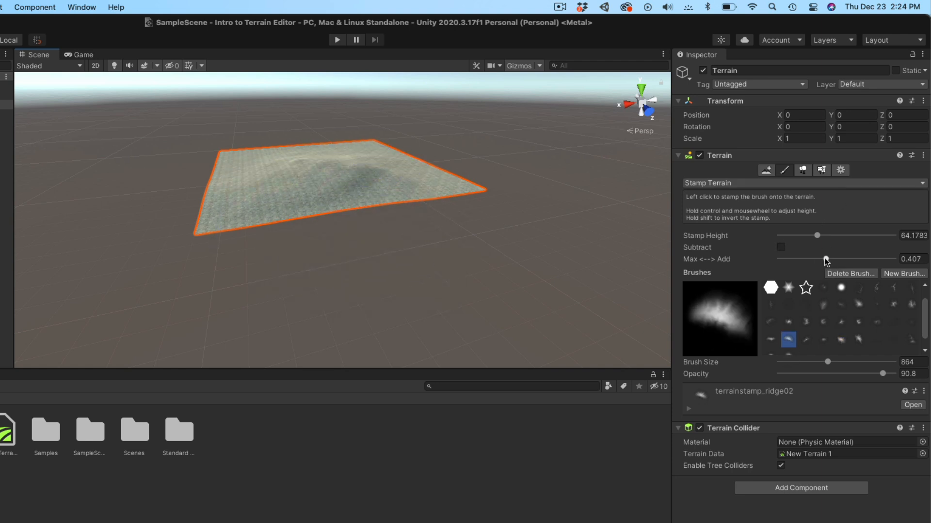
{"action": "left_click_drag", "start_coordinate": [840, 260], "coordinate": [828, 259]}
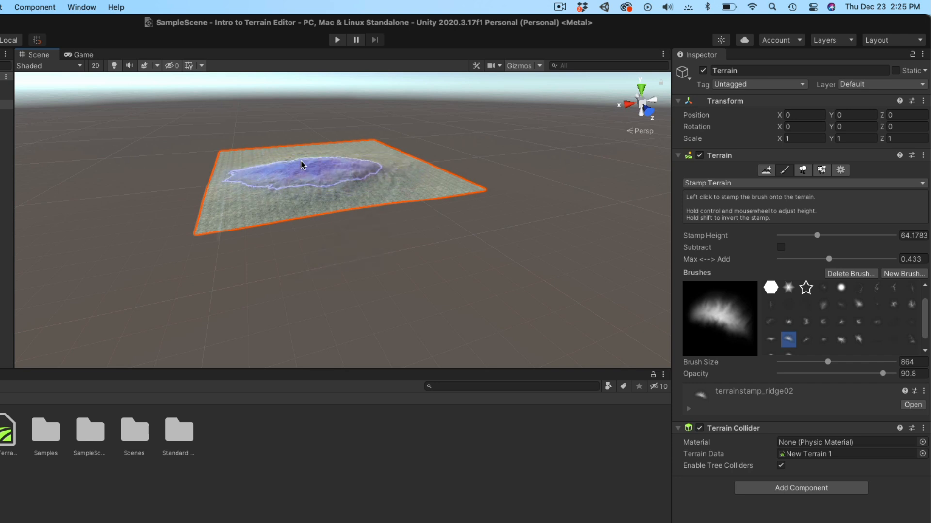
{"action": "left_click", "coordinate": [302, 157]}
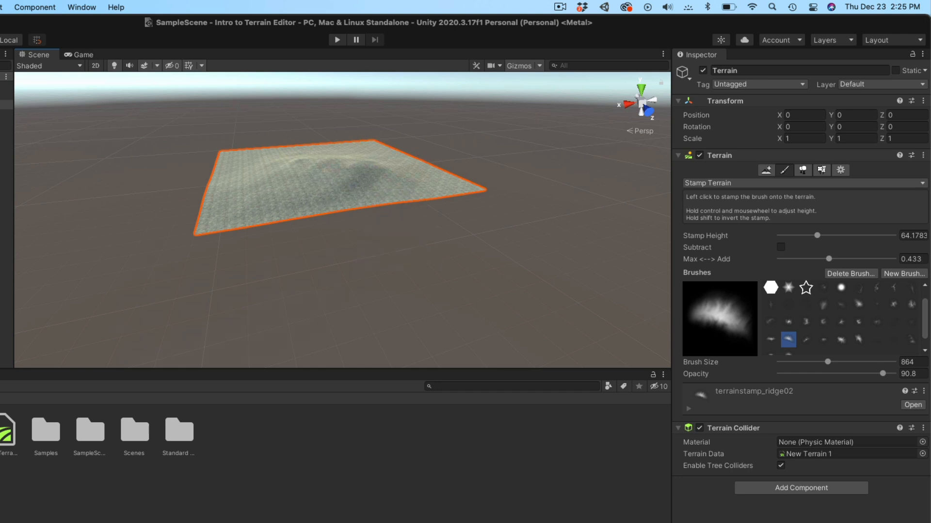
- Add a new 3D Terrain from the Hierarchy and move it beside the first to Z 614
{"action": "right_click", "coordinate": [0, 150]}
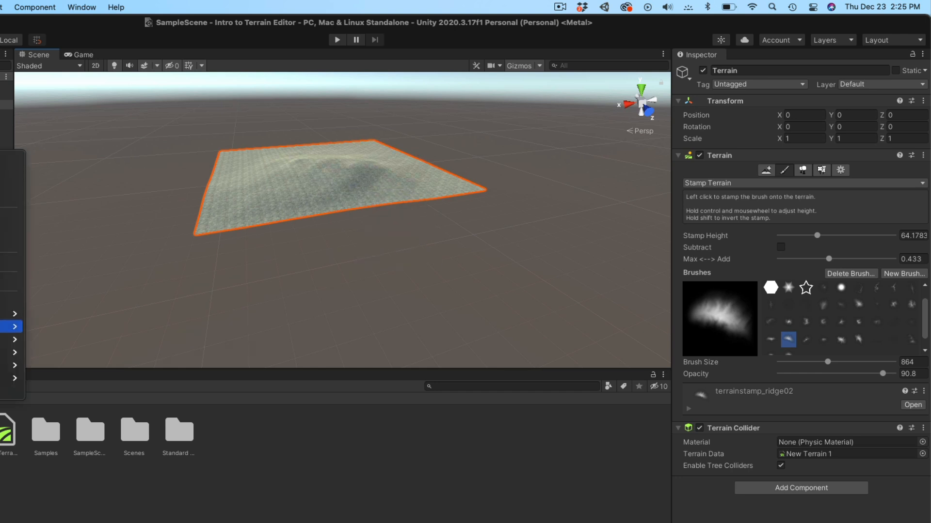
{"action": "mouse_move", "coordinate": [15, 313]}
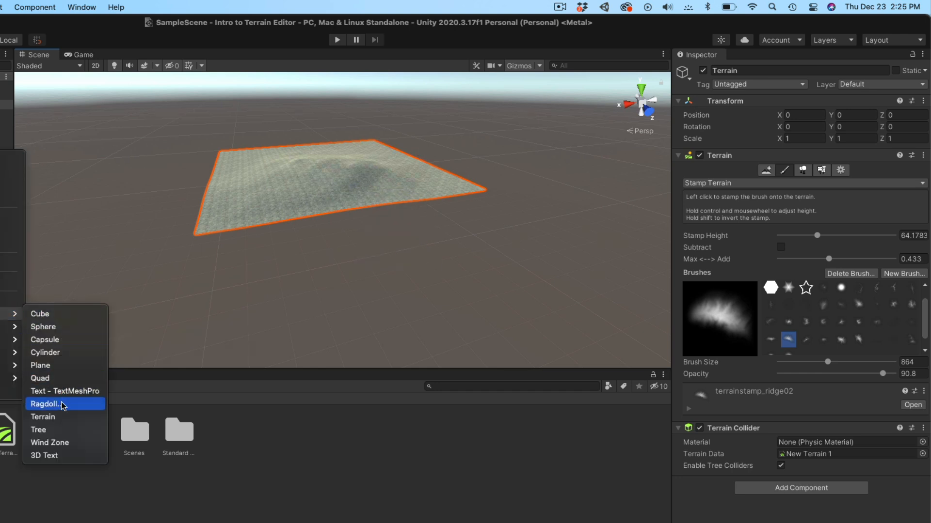
{"action": "left_click", "coordinate": [56, 417]}
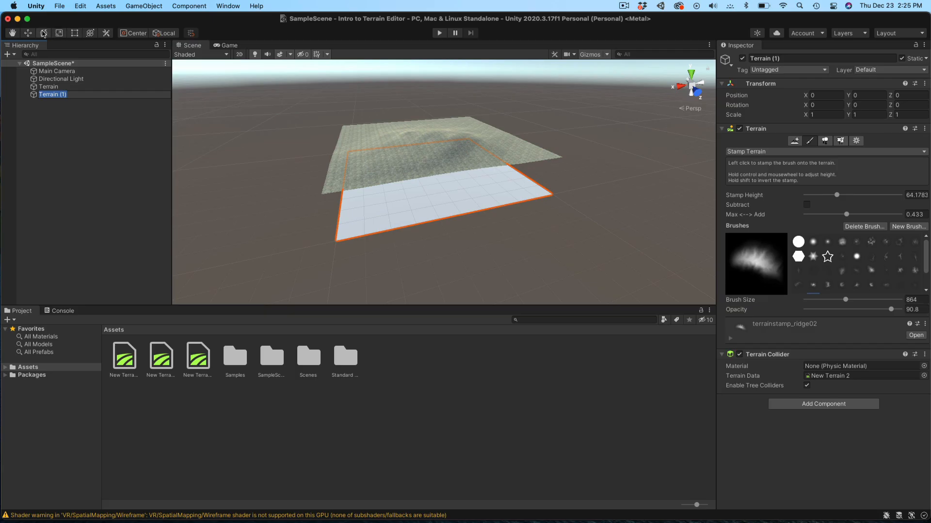
{"action": "key", "text": "w"}
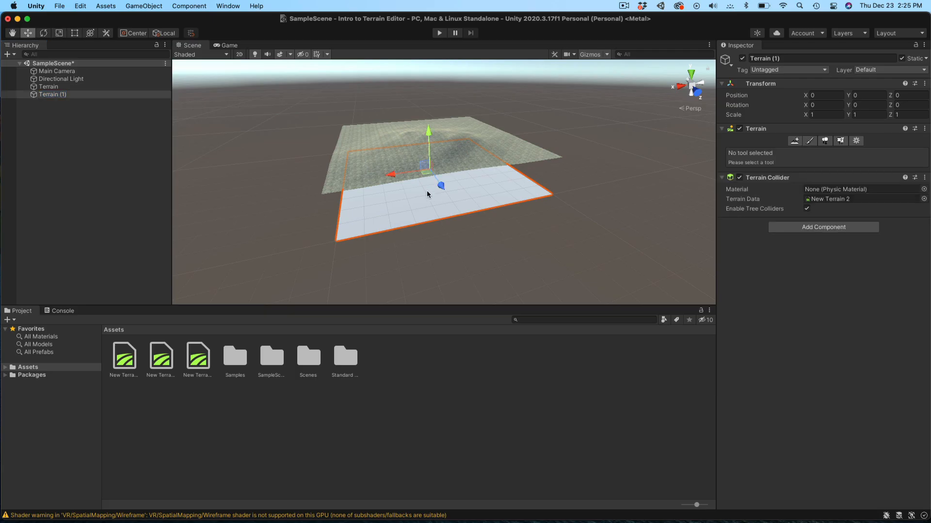
{"action": "left_click_drag", "start_coordinate": [444, 189], "coordinate": [479, 269]}
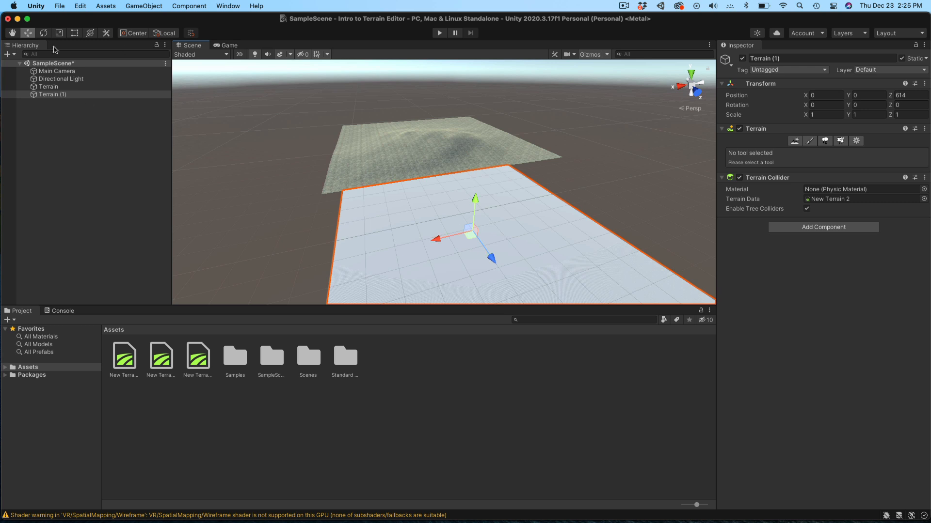
- Switch to Paint Terrain and reselect the new terrain after briefly selecting the original
{"action": "left_click", "coordinate": [798, 142]}
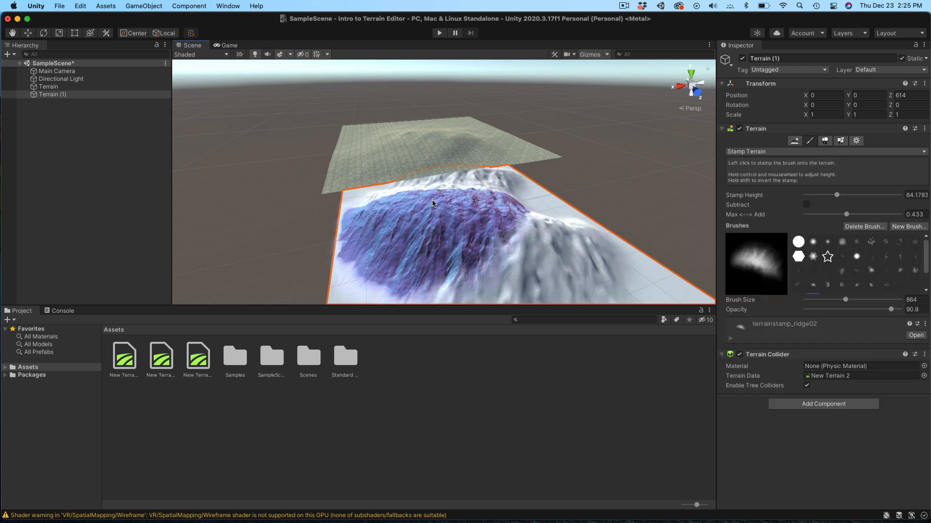
{"action": "left_click", "coordinate": [435, 157]}
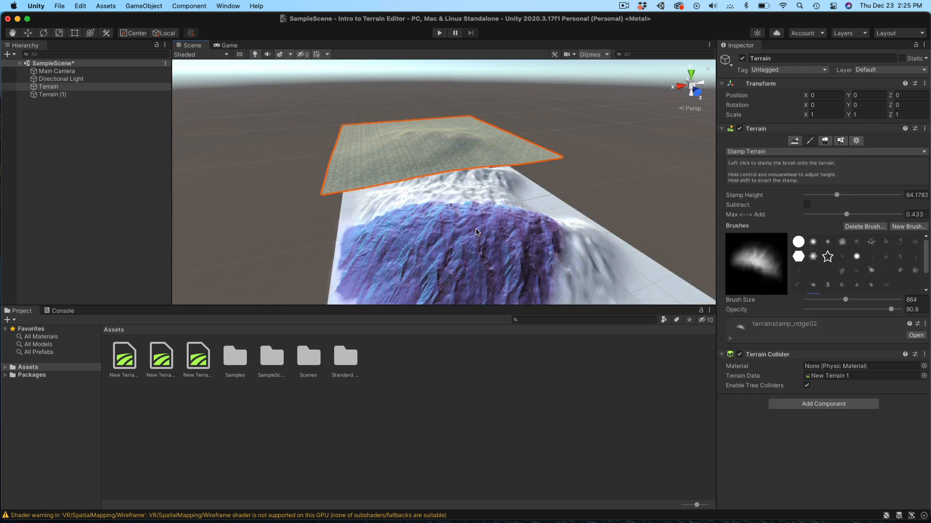
{"action": "left_click", "coordinate": [510, 272]}
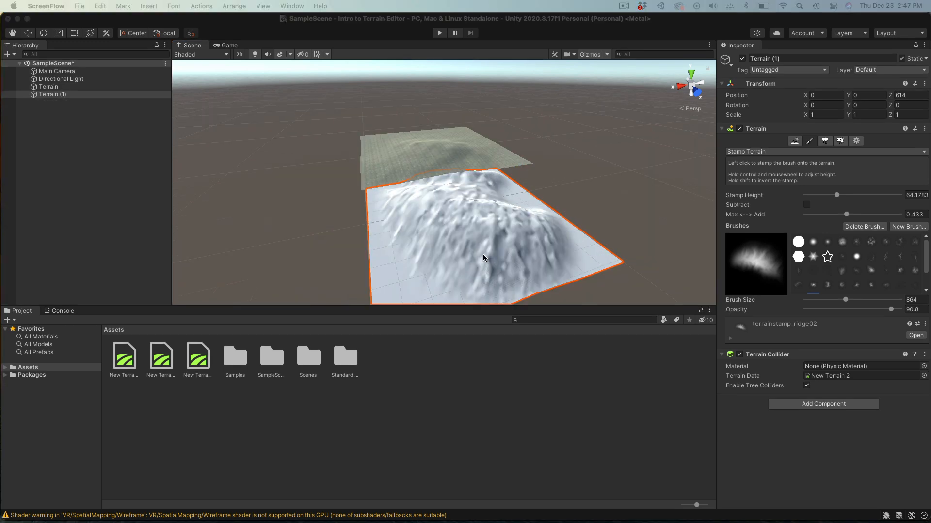
- Set Raise or Lower Terrain to the terrainstamp_mountain05 brush at size 151
{"action": "left_click", "coordinate": [812, 142]}
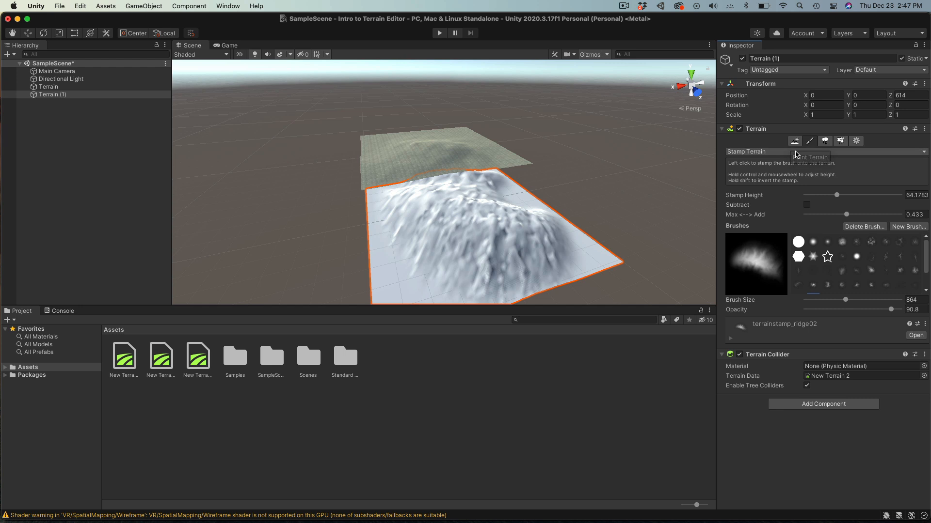
{"action": "left_click", "coordinate": [795, 152]}
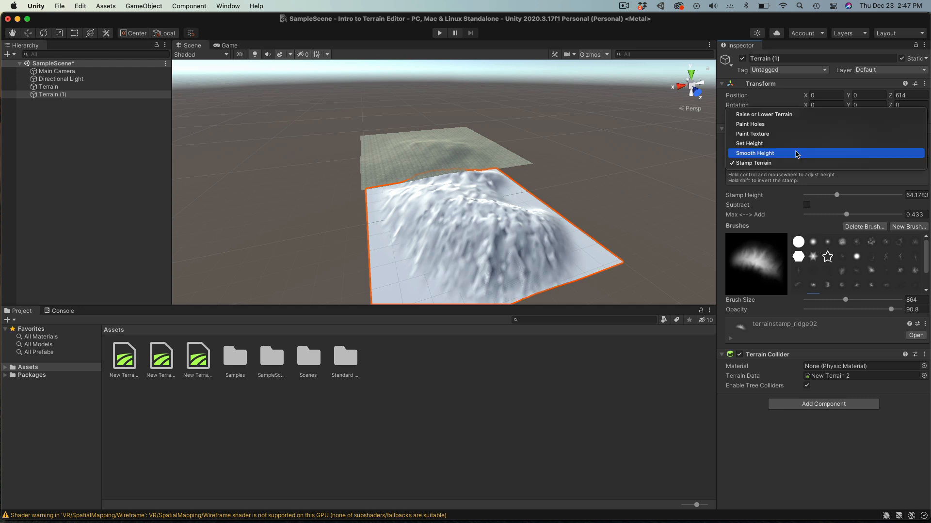
{"action": "left_click", "coordinate": [771, 114]}
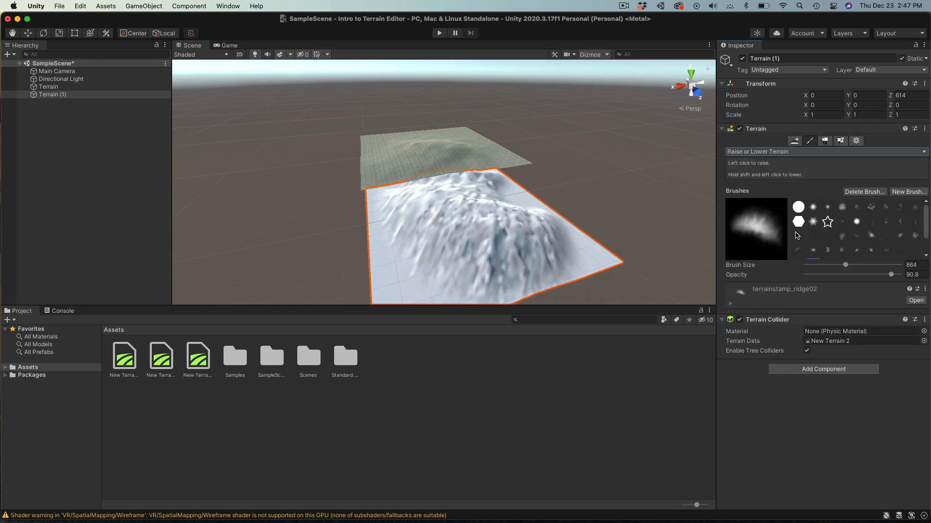
{"action": "left_click_drag", "start_coordinate": [846, 266], "coordinate": [824, 266]}
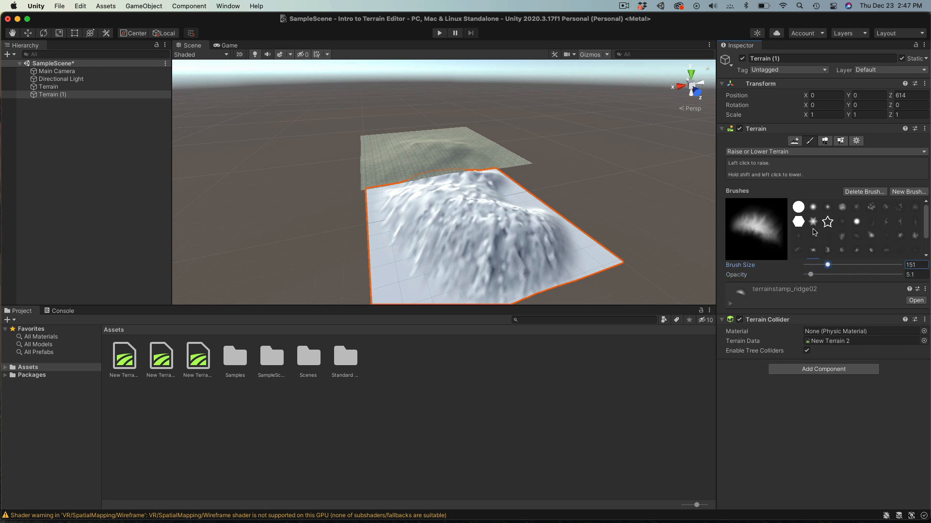
{"action": "left_click", "coordinate": [827, 250]}
{"action": "scroll", "coordinate": [504, 210], "scroll_direction": "up", "scroll_amount": 1}
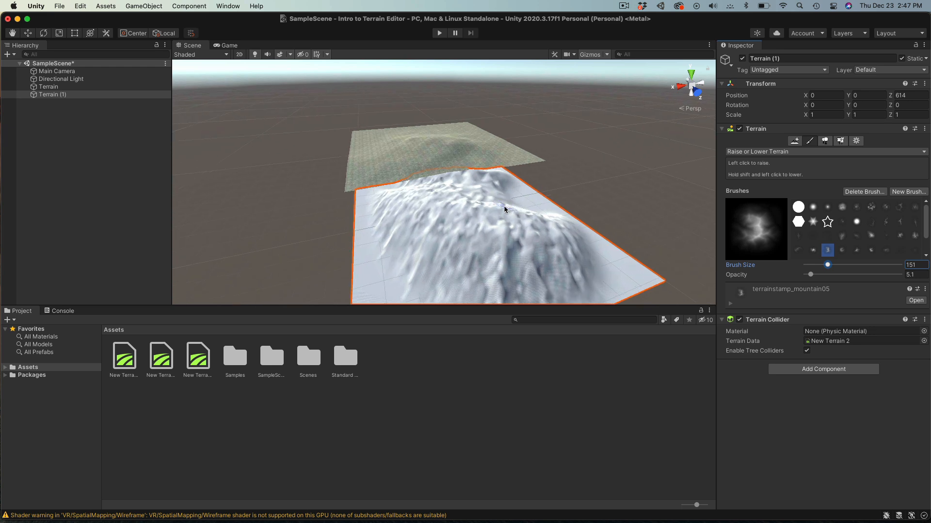
{"action": "scroll", "coordinate": [504, 209], "scroll_direction": "up", "scroll_amount": 2}
- Paint craggy ridges and a steep spike onto Terrain (1), raising opacity to 27.8
{"action": "left_click_drag", "start_coordinate": [509, 209], "coordinate": [508, 210]}
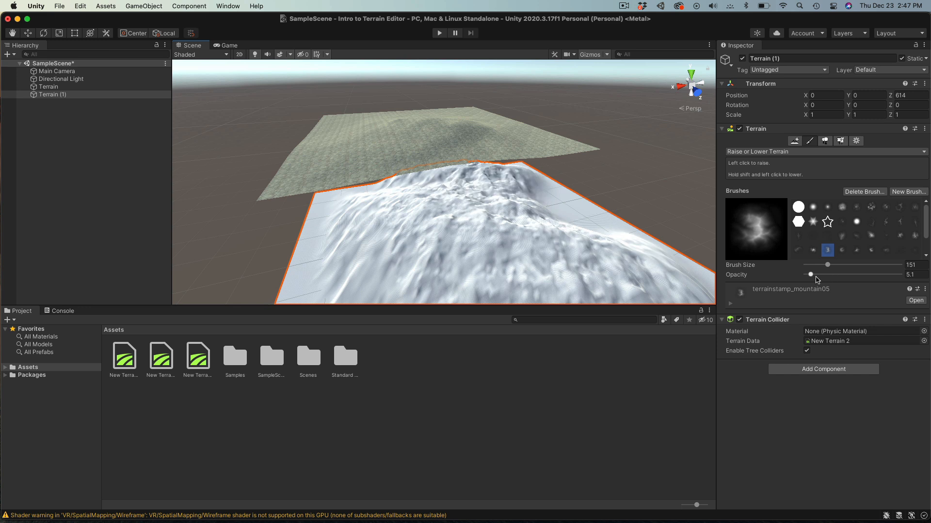
{"action": "left_click_drag", "start_coordinate": [815, 279], "coordinate": [832, 276]}
{"action": "mouse_move", "coordinate": [507, 193]}
{"action": "left_mouse_down"}
{"action": "mouse_move", "coordinate": [542, 212]}
{"action": "mouse_move", "coordinate": [467, 198]}
{"action": "mouse_move", "coordinate": [476, 197]}
{"action": "mouse_move", "coordinate": [431, 208]}
{"action": "mouse_move", "coordinate": [558, 233]}
{"action": "mouse_move", "coordinate": [461, 222]}
{"action": "mouse_move", "coordinate": [504, 234]}
{"action": "mouse_move", "coordinate": [446, 245]}
{"action": "mouse_move", "coordinate": [408, 208]}
{"action": "mouse_move", "coordinate": [374, 205]}
{"action": "mouse_move", "coordinate": [492, 193]}
{"action": "left_mouse_up"}
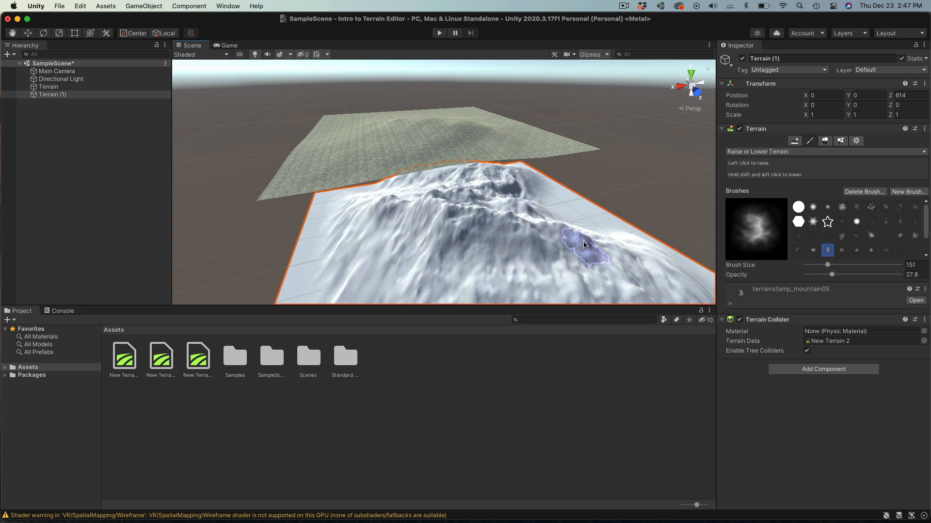
{"action": "scroll", "coordinate": [551, 264], "scroll_direction": "down", "scroll_amount": 3}
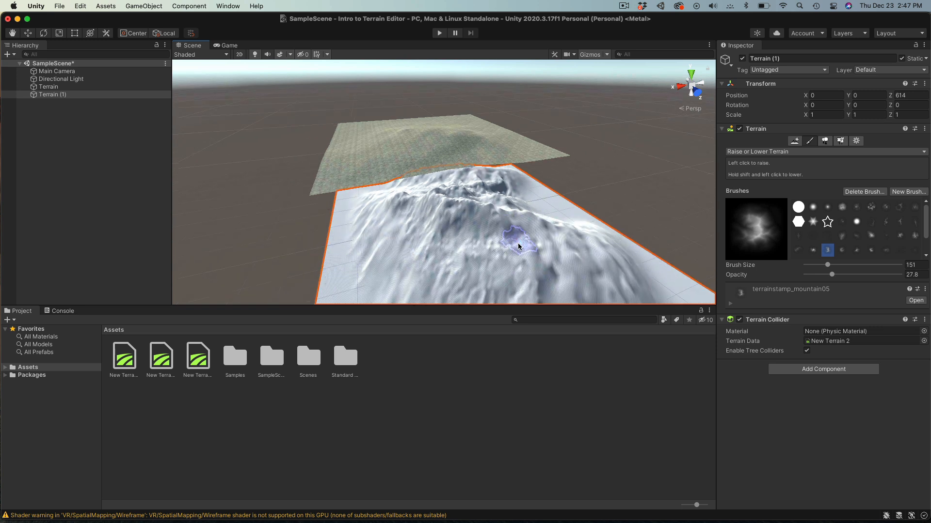
{"action": "mouse_move", "coordinate": [499, 243]}
{"action": "left_mouse_down"}
{"action": "mouse_move", "coordinate": [473, 246]}
{"action": "mouse_move", "coordinate": [525, 246]}
{"action": "mouse_move", "coordinate": [518, 220]}
{"action": "left_mouse_up"}
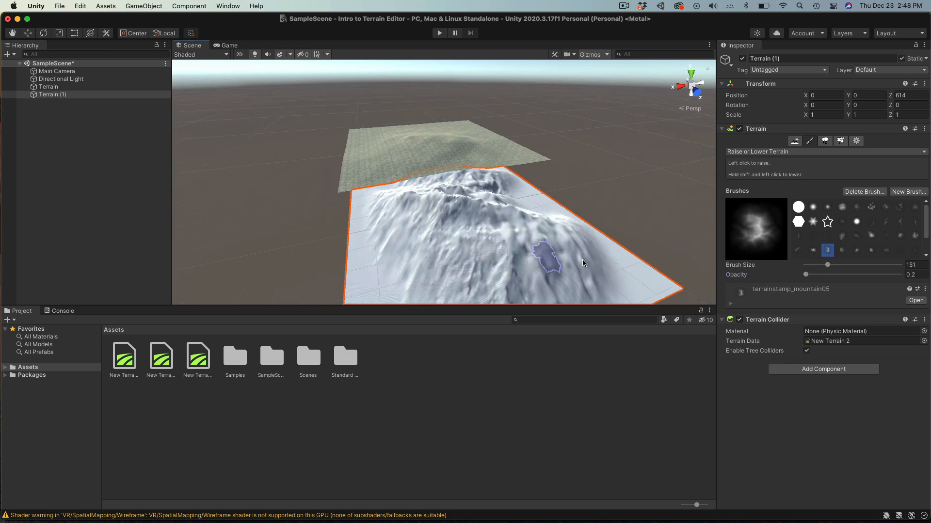
{"action": "scroll", "coordinate": [614, 262], "scroll_direction": "down", "scroll_amount": 5}
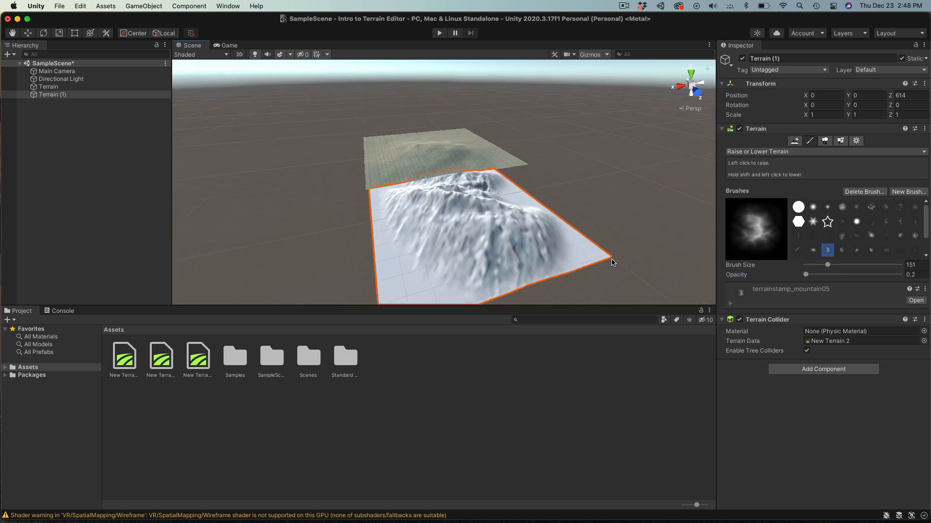
{"action": "scroll", "coordinate": [602, 264], "scroll_direction": "up", "scroll_amount": 8}
{"action": "scroll", "coordinate": [603, 263], "scroll_direction": "up", "scroll_amount": 10}
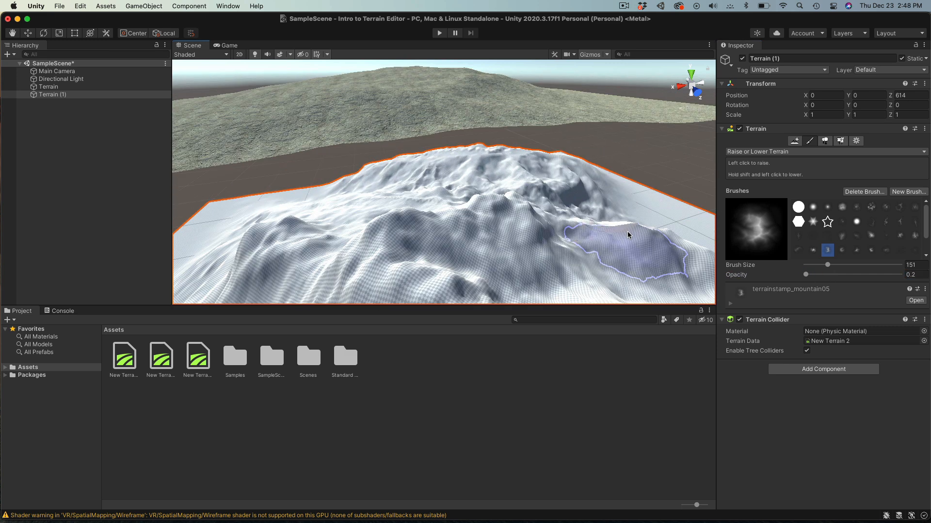
{"action": "left_click", "coordinate": [757, 151]}
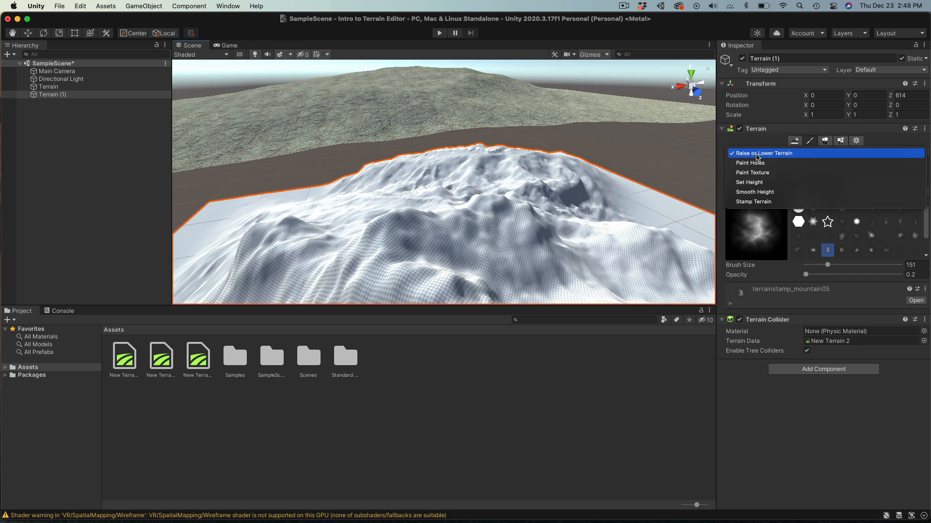
- Flatten the mountain into a plateau at Set Height 200 with opacity 38.9
{"action": "left_click", "coordinate": [760, 185]}
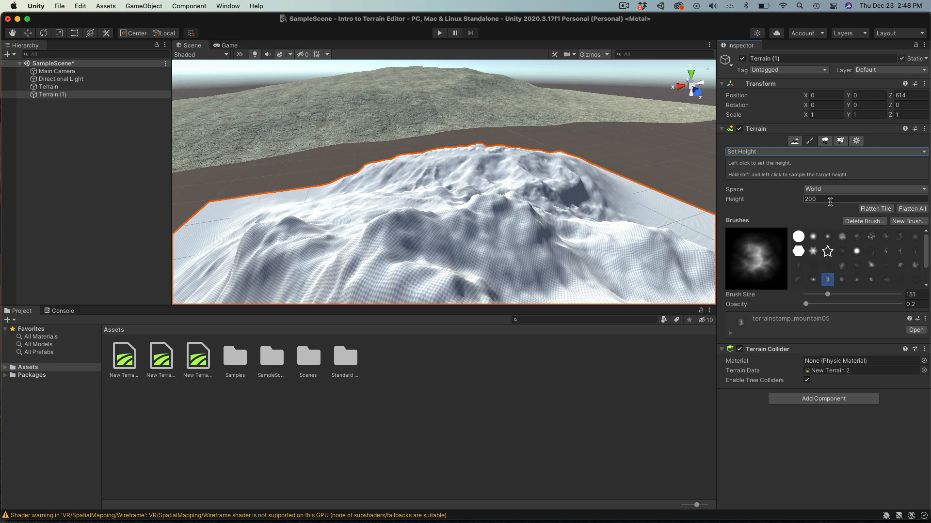
{"action": "left_click_drag", "start_coordinate": [506, 206], "coordinate": [454, 205]}
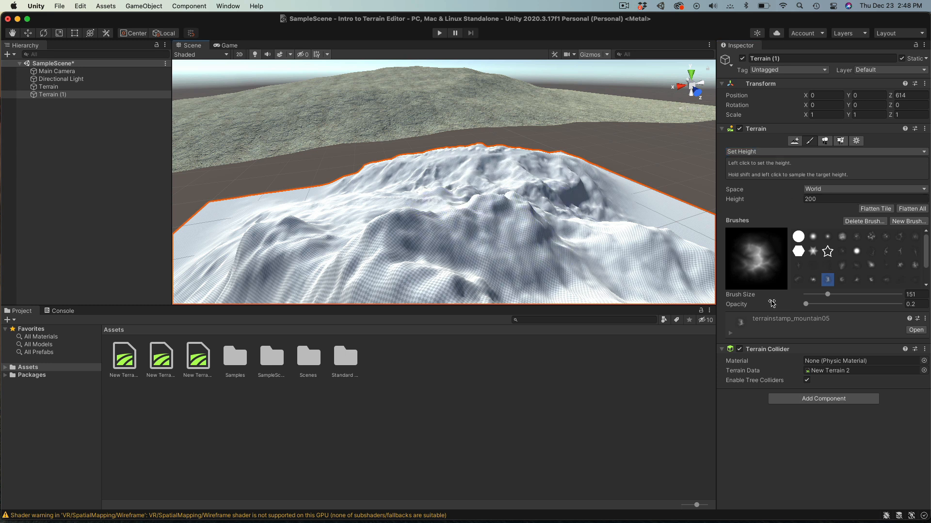
{"action": "left_click_drag", "start_coordinate": [839, 306], "coordinate": [841, 304]}
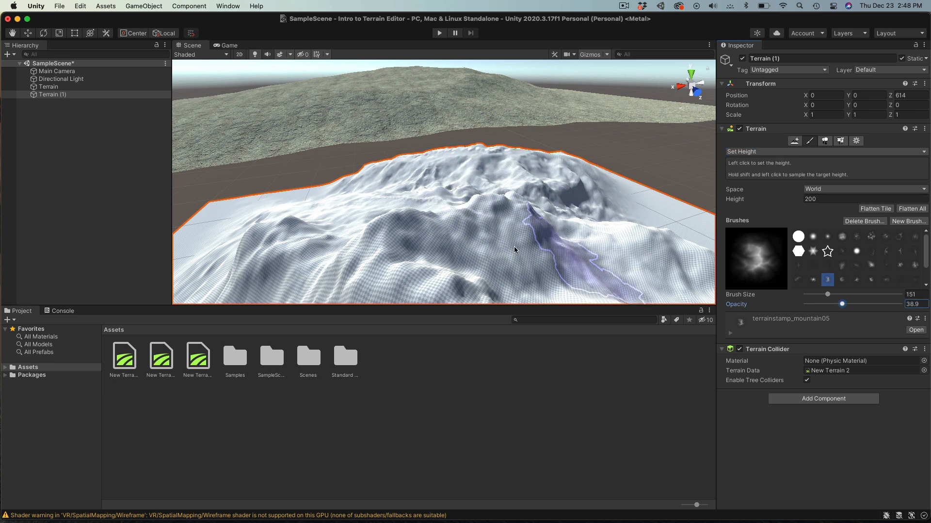
{"action": "mouse_move", "coordinate": [473, 214]}
{"action": "left_mouse_down"}
{"action": "mouse_move", "coordinate": [526, 200]}
{"action": "mouse_move", "coordinate": [415, 199]}
{"action": "mouse_move", "coordinate": [418, 209]}
{"action": "mouse_move", "coordinate": [603, 208]}
{"action": "left_mouse_up"}
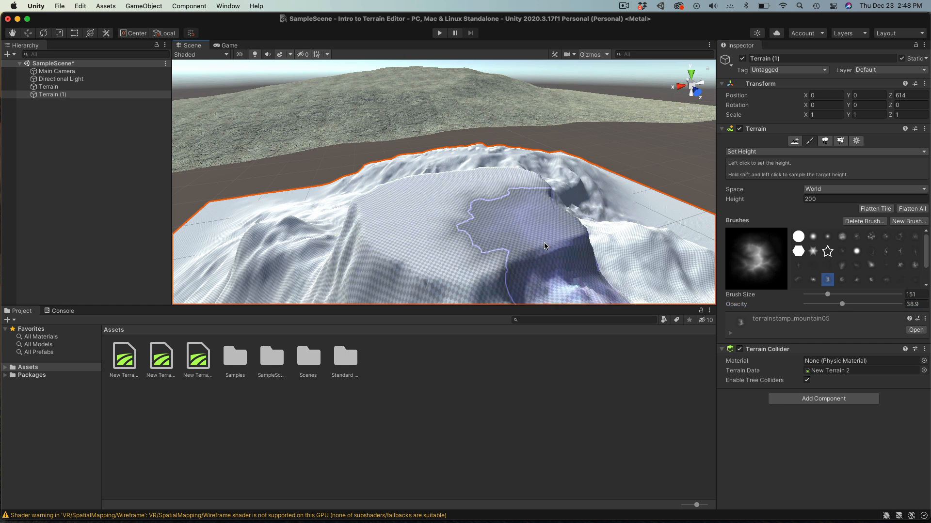
{"action": "scroll", "coordinate": [538, 247], "scroll_direction": "down", "scroll_amount": 5}
{"action": "mouse_move", "coordinate": [458, 227]}
{"action": "left_mouse_down"}
{"action": "mouse_move", "coordinate": [429, 223]}
{"action": "mouse_move", "coordinate": [473, 264]}
{"action": "left_mouse_up"}
- Cut further terraces into the mountain at heights 140, 234 and 120
{"action": "left_click", "coordinate": [733, 200]}
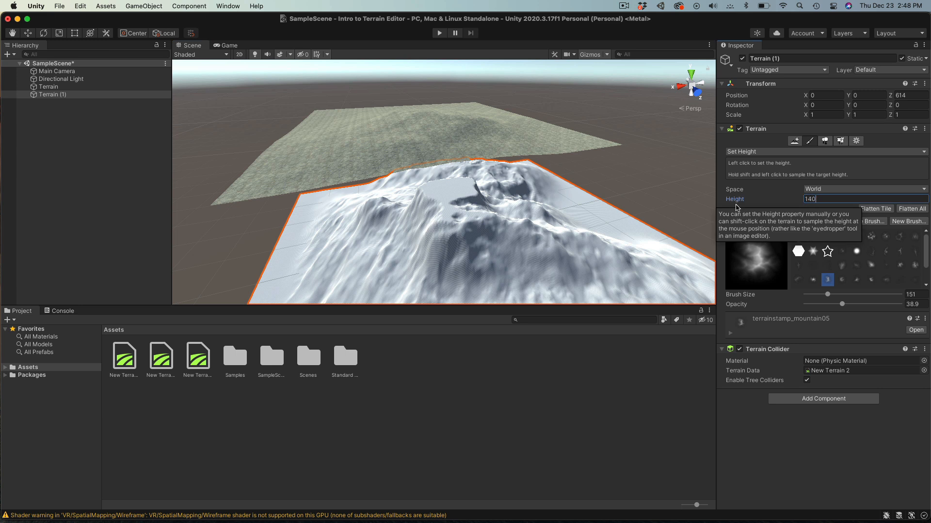
{"action": "mouse_move", "coordinate": [544, 259]}
{"action": "left_mouse_down"}
{"action": "mouse_move", "coordinate": [556, 262]}
{"action": "mouse_move", "coordinate": [529, 246]}
{"action": "mouse_move", "coordinate": [538, 238]}
{"action": "mouse_move", "coordinate": [504, 223]}
{"action": "mouse_move", "coordinate": [553, 237]}
{"action": "mouse_move", "coordinate": [539, 233]}
{"action": "left_mouse_up"}
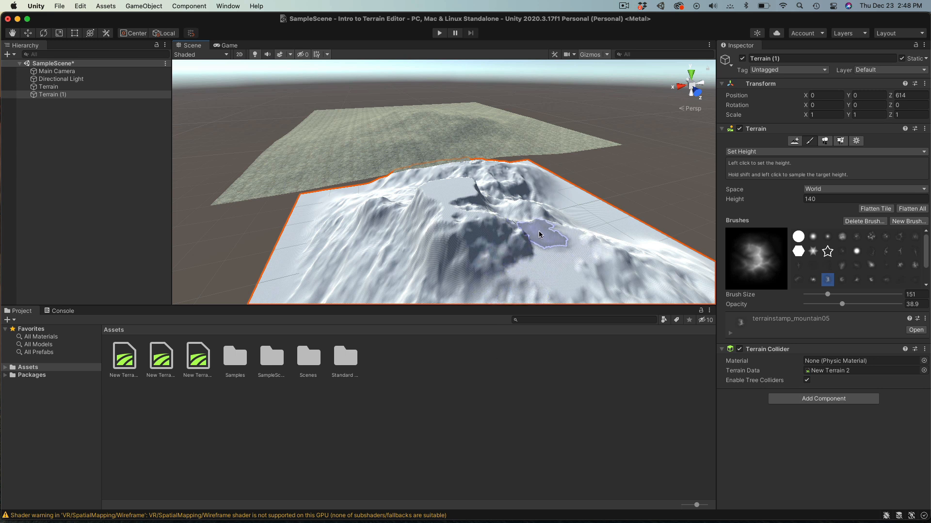
{"action": "scroll", "coordinate": [570, 249], "scroll_direction": "down", "scroll_amount": 3}
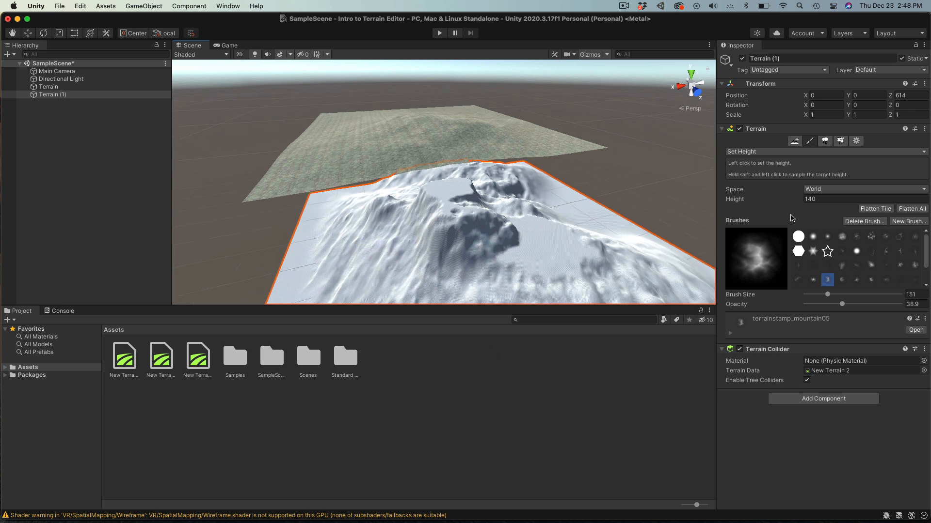
{"action": "type", "text": "234"}
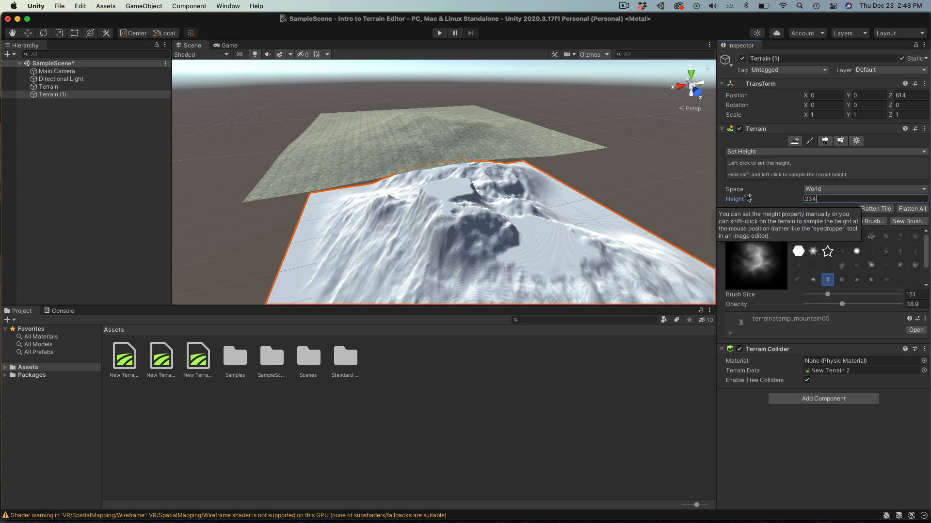
{"action": "mouse_move", "coordinate": [509, 204]}
{"action": "left_mouse_down"}
{"action": "mouse_move", "coordinate": [495, 199]}
{"action": "mouse_move", "coordinate": [514, 193]}
{"action": "mouse_move", "coordinate": [498, 192]}
{"action": "mouse_move", "coordinate": [537, 188]}
{"action": "mouse_move", "coordinate": [482, 209]}
{"action": "mouse_move", "coordinate": [550, 243]}
{"action": "mouse_move", "coordinate": [628, 261]}
{"action": "mouse_move", "coordinate": [619, 245]}
{"action": "mouse_move", "coordinate": [601, 247]}
{"action": "mouse_move", "coordinate": [652, 268]}
{"action": "mouse_move", "coordinate": [475, 271]}
{"action": "mouse_move", "coordinate": [488, 263]}
{"action": "mouse_move", "coordinate": [427, 262]}
{"action": "mouse_move", "coordinate": [409, 250]}
{"action": "mouse_move", "coordinate": [434, 251]}
{"action": "left_mouse_up"}
{"action": "left_click", "coordinate": [631, 260], "text": "shift"}
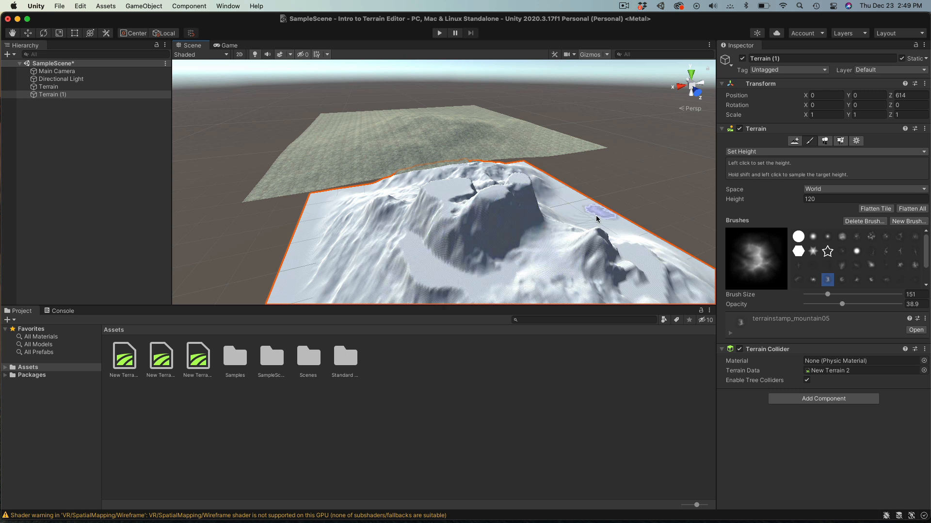
{"action": "scroll", "coordinate": [633, 248], "scroll_direction": "down", "scroll_amount": 4}
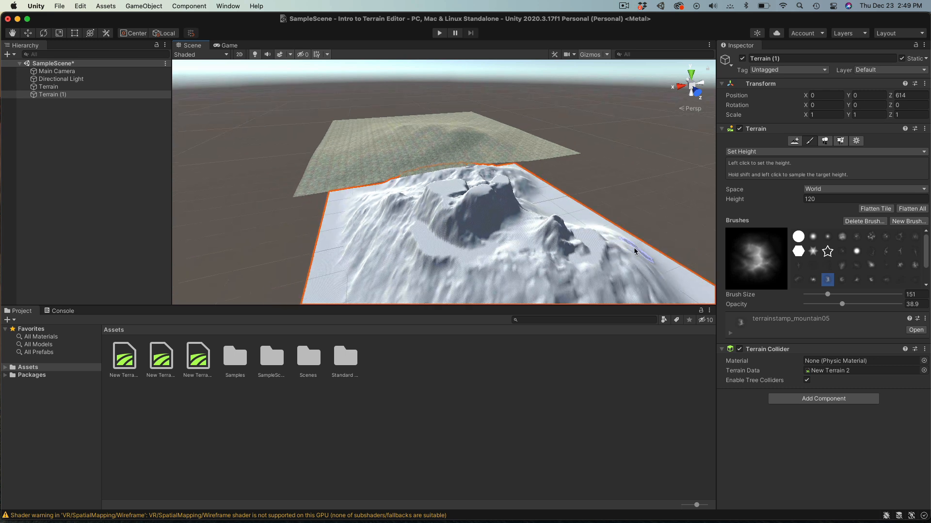
{"action": "scroll", "coordinate": [633, 249], "scroll_direction": "down", "scroll_amount": 2}
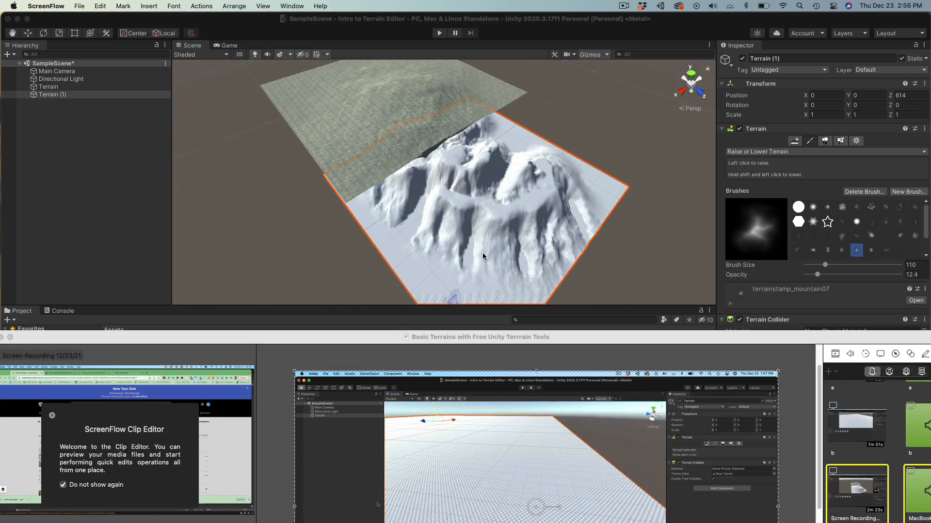
- Raise Terrain (1)'s lower slope a little more, then switch to Smooth Height
{"action": "left_click_drag", "start_coordinate": [520, 252], "coordinate": [527, 252]}
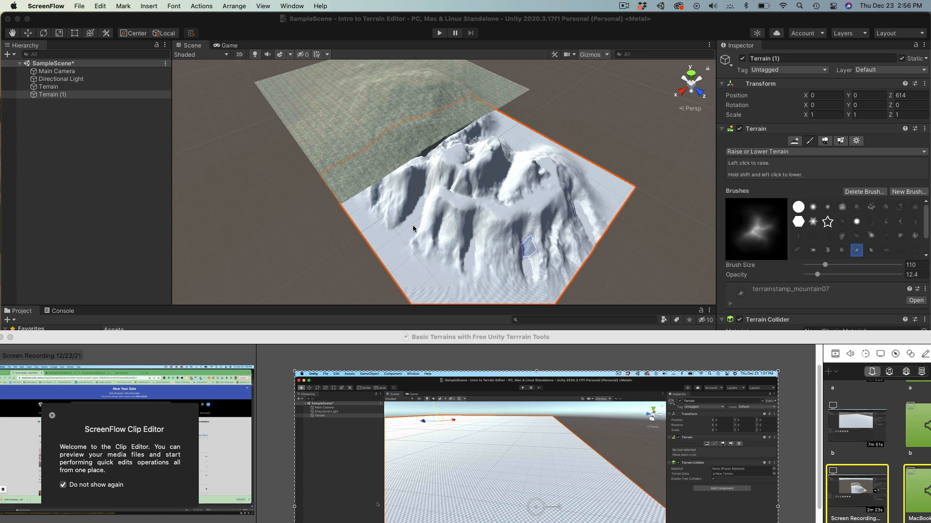
{"action": "left_click", "coordinate": [805, 152]}
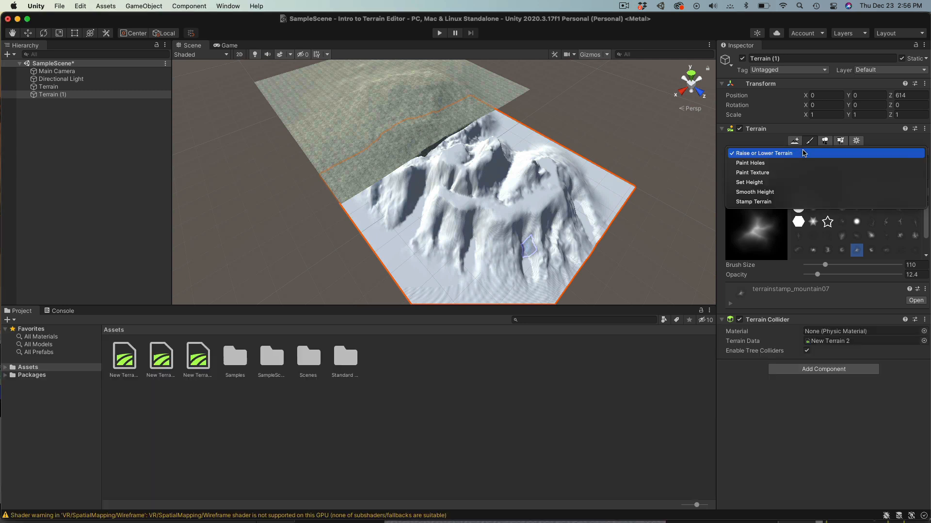
{"action": "left_click", "coordinate": [761, 193]}
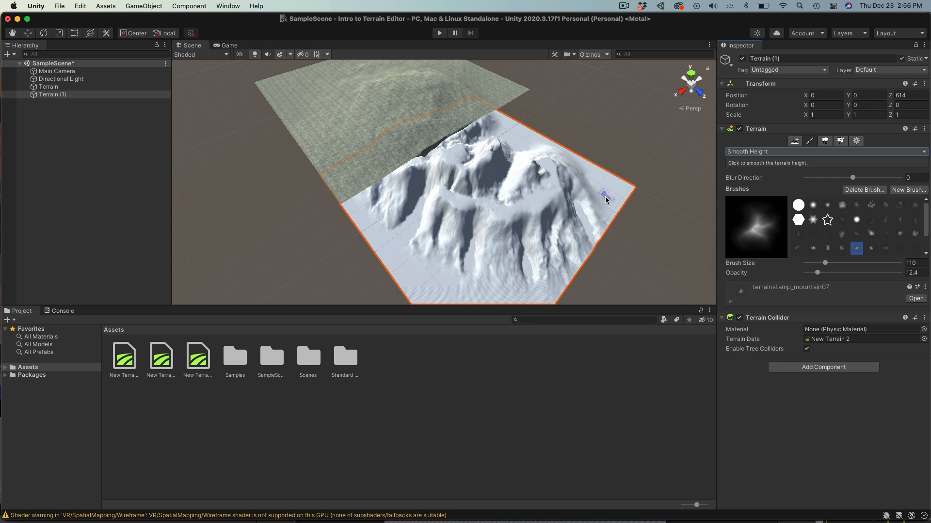